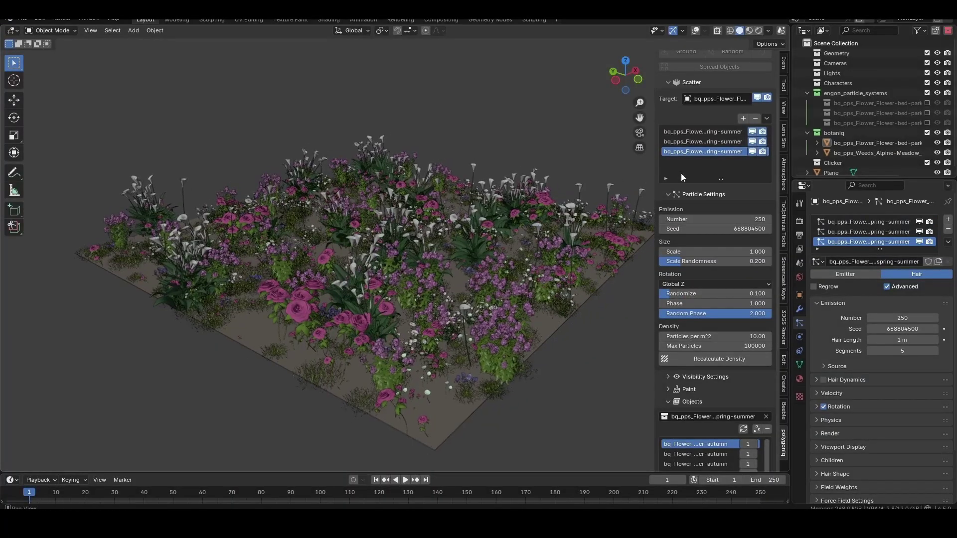
# Set the emission number of the second particle system on the flower plane to 500
pyautogui.click(698, 141)
pyautogui.click(731, 219)
pyautogui.write('500')
pyautogui.press('Return')
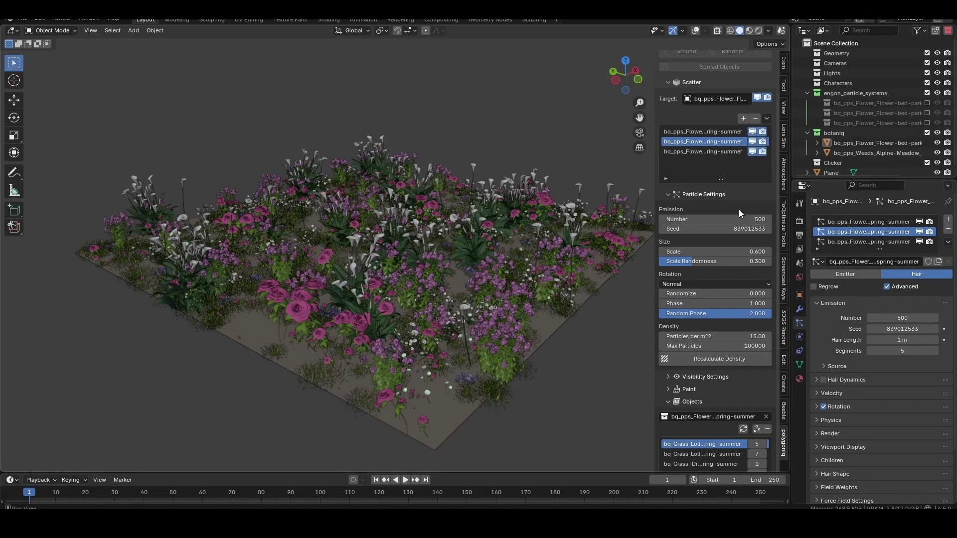
pyautogui.click(733, 222)
pyautogui.press('Return')
pyautogui.moveTo(499, 151); pyautogui.dragTo(535, 184, button='middle')
# Add a plane mesh to the empty scene and scale it by 2
pyautogui.hotkey('shift', 'a')
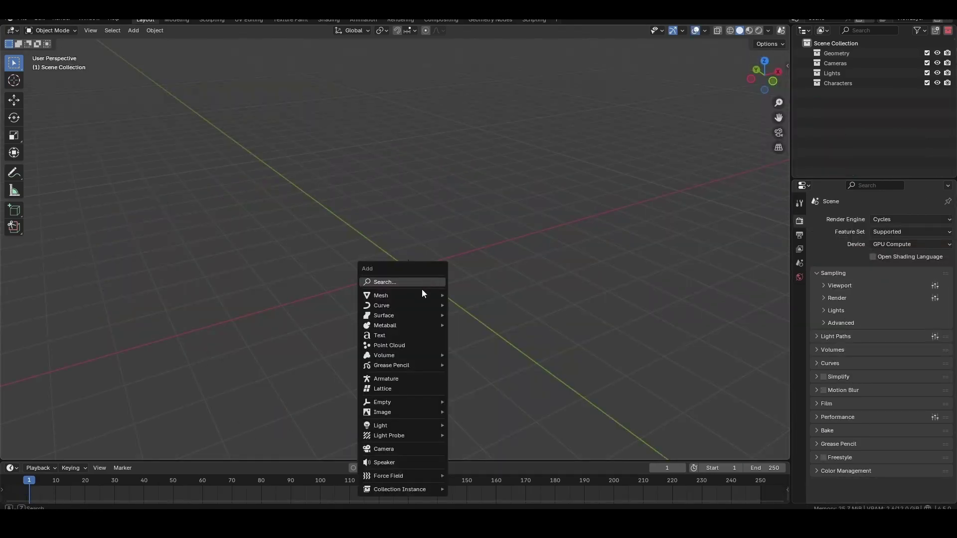
pyautogui.moveTo(420, 295)
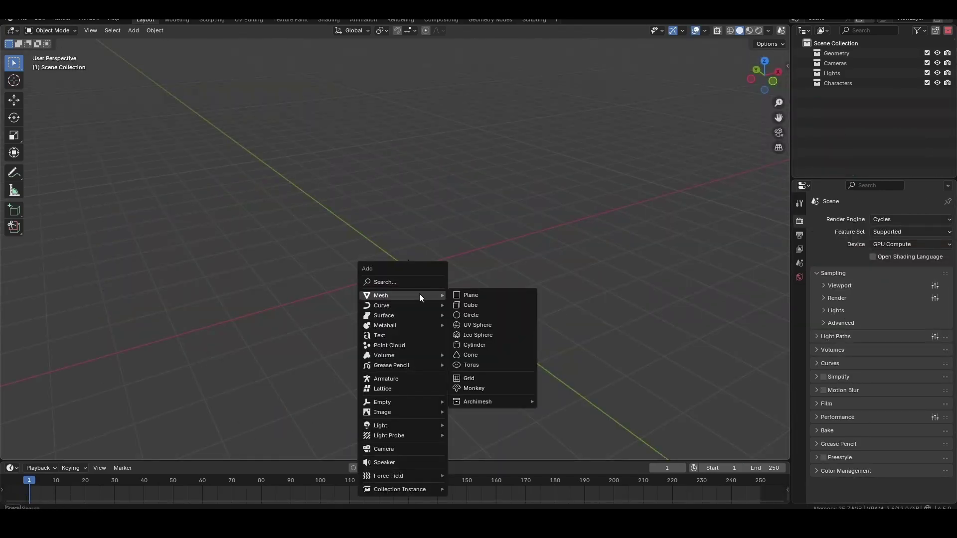
pyautogui.click(495, 293)
pyautogui.write('s2')
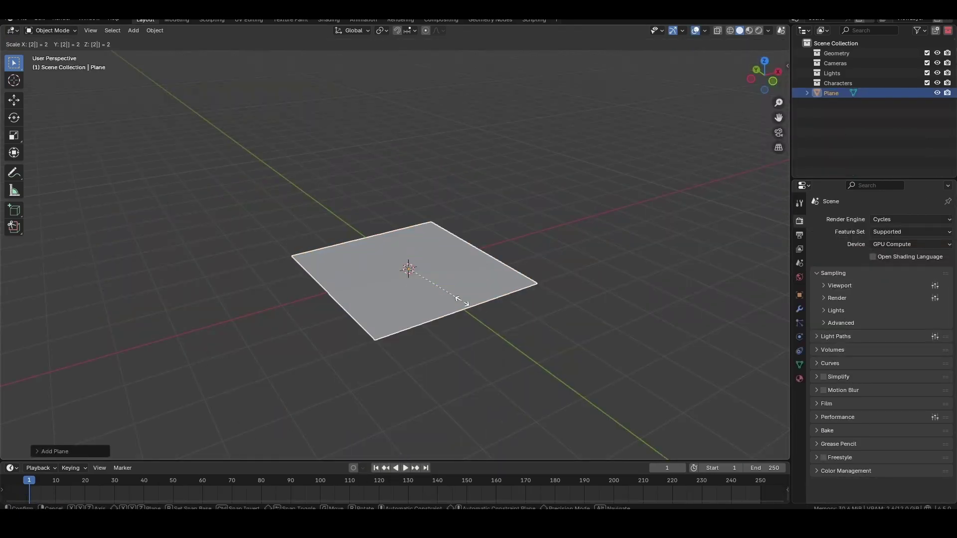
pyautogui.press('Return')
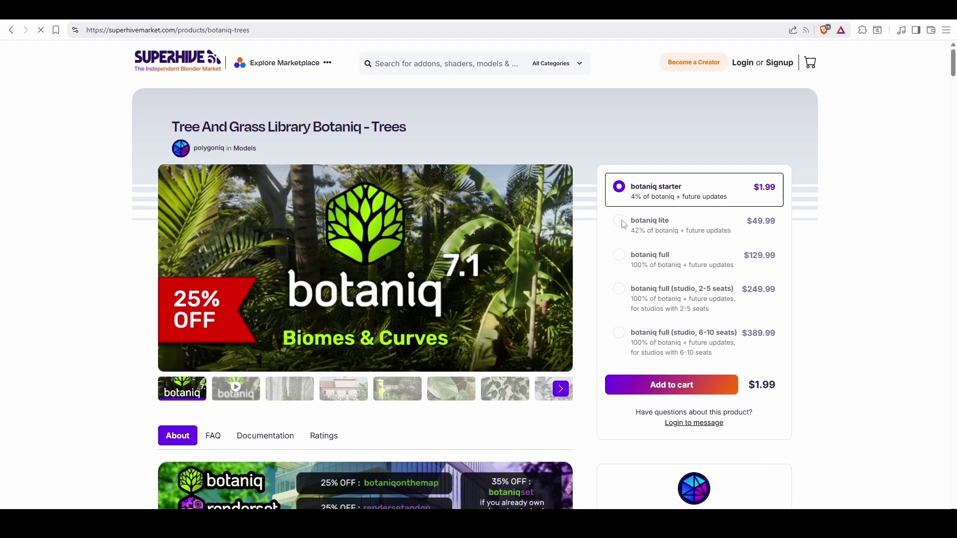
# Choose the botaniq lite option on the Superhive product page and add it to the cart
pyautogui.click(623, 224)
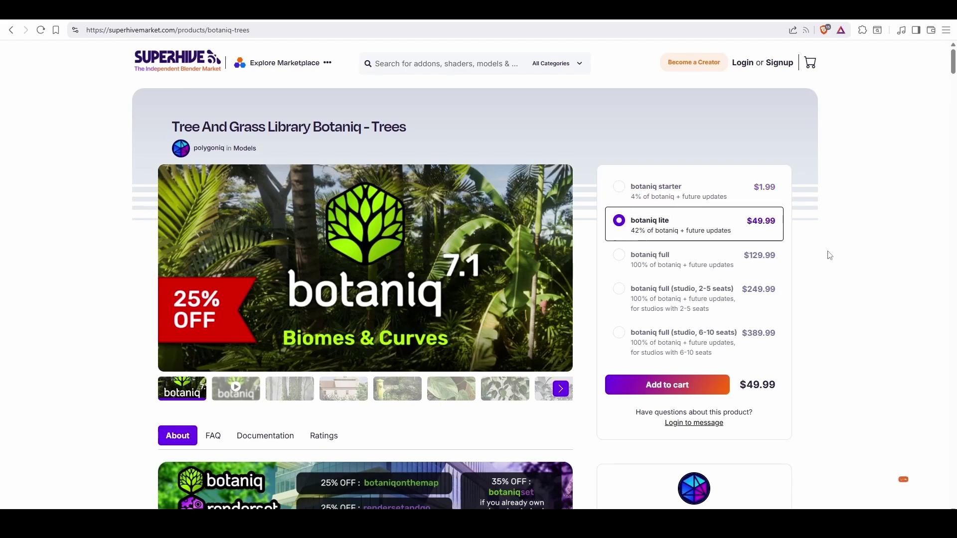
pyautogui.click(665, 387)
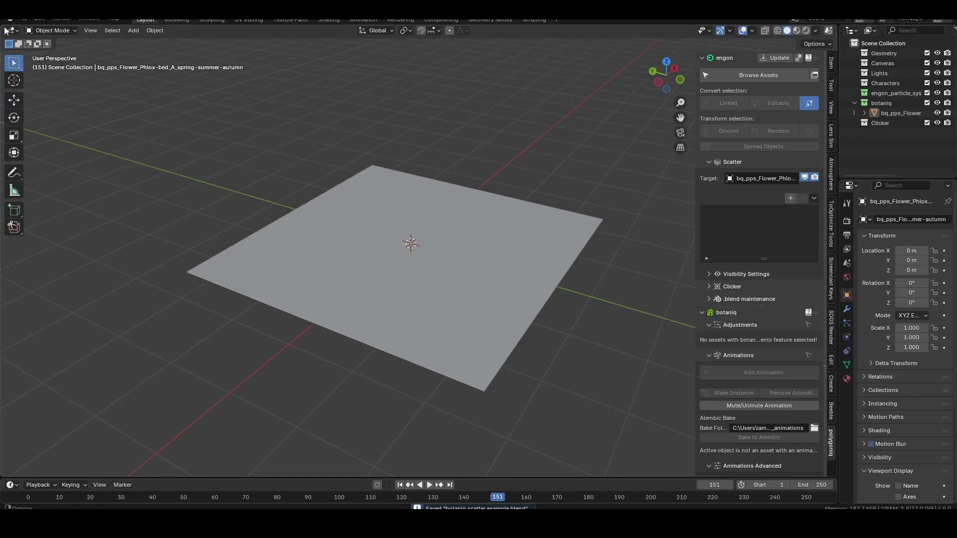
# Browse the engon assets in Blender, filtered to particle systems, down to the flower field presets
pyautogui.click(752, 75)
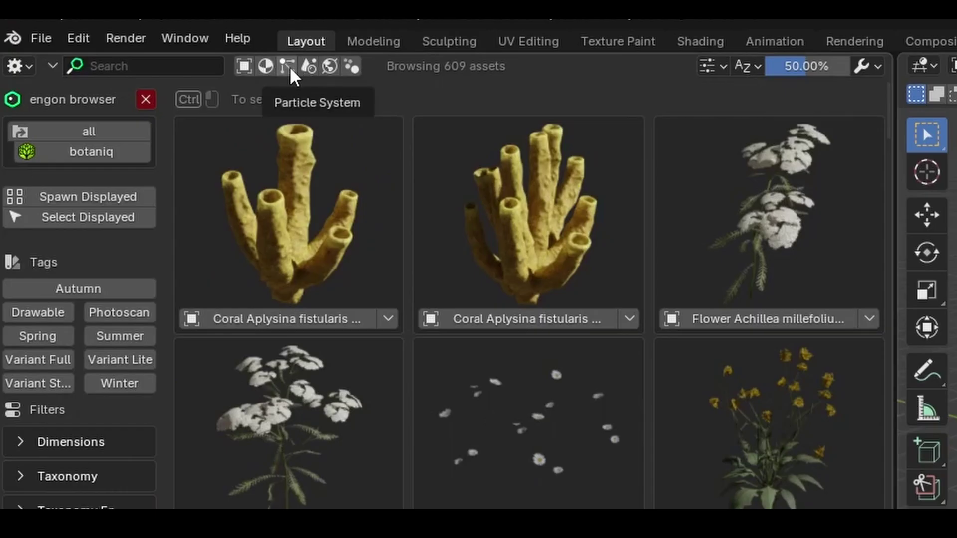
pyautogui.click(288, 69)
pyautogui.scroll(-5, 617, 389)
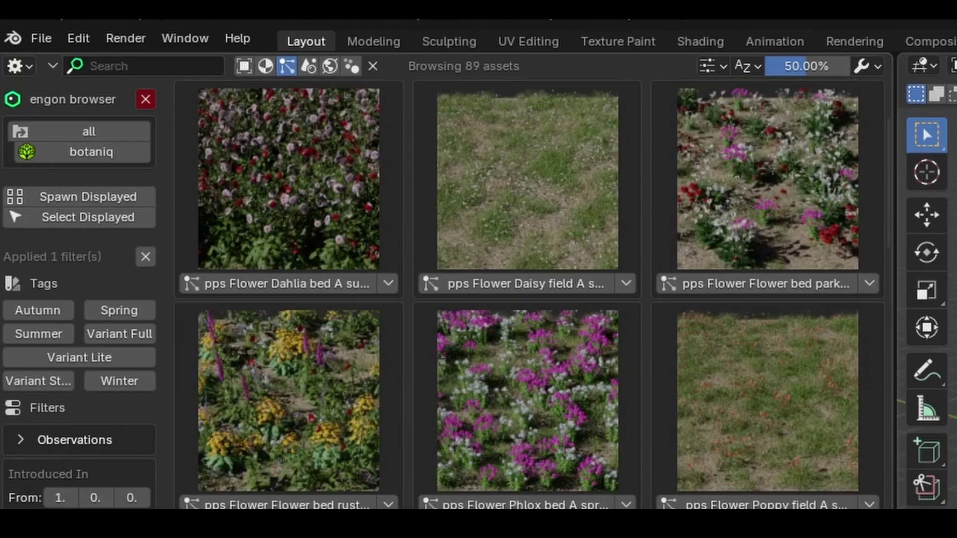
pyautogui.scroll(-3, 528, 294)
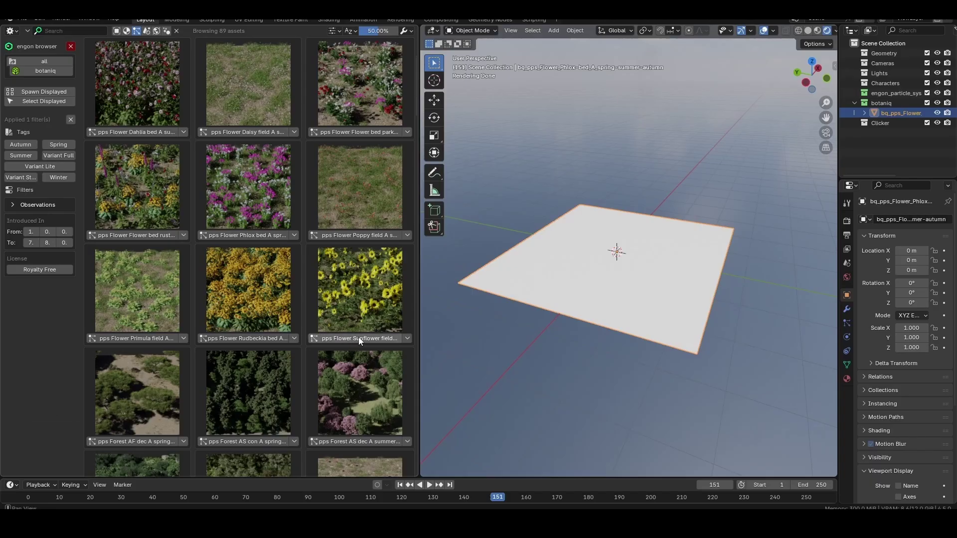
# Spawn the pps Flower Sunflower field particle system on the selected plane and deselect the plane
pyautogui.click(358, 337)
pyautogui.click(668, 391)
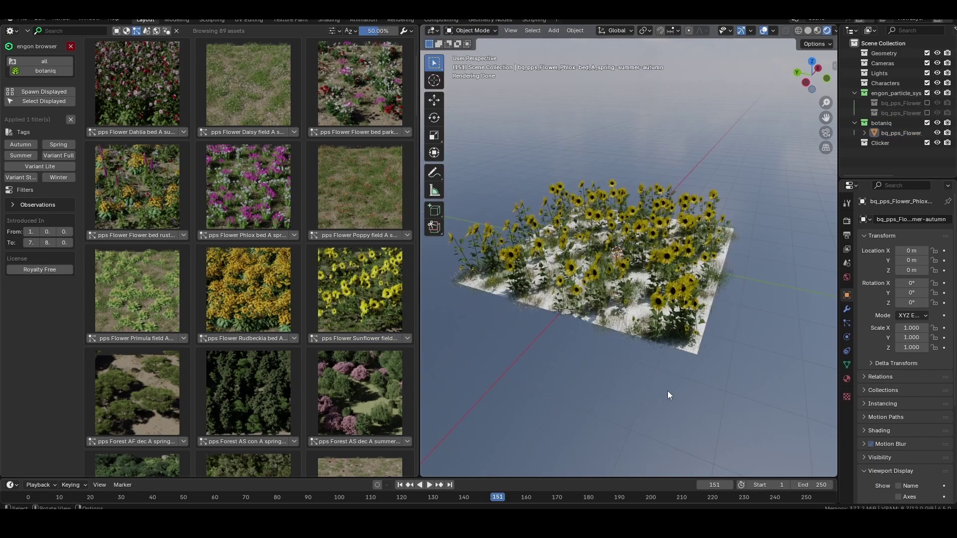
pyautogui.moveTo(668, 391); pyautogui.dragTo(659, 354, button='middle')
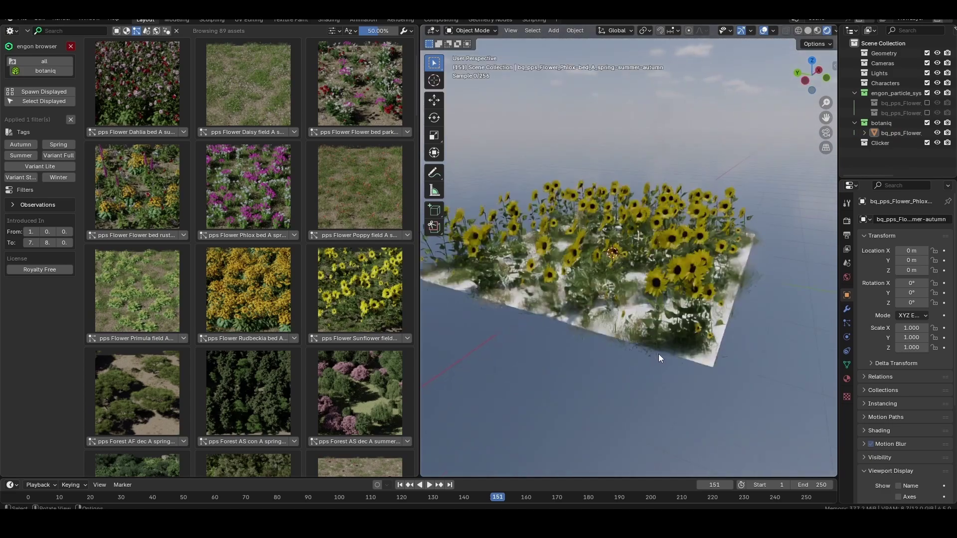
pyautogui.scroll(2, 660, 354)
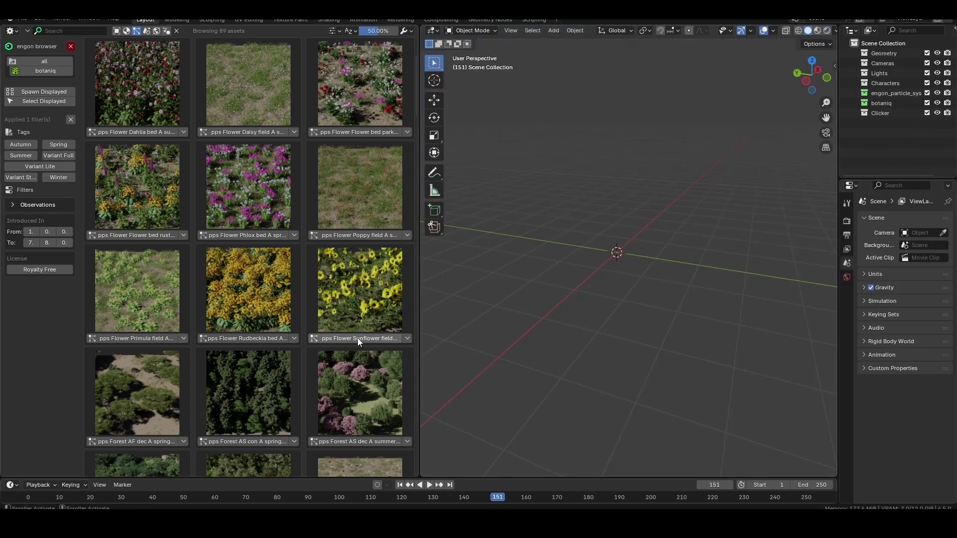
# Spawn the pps Flower Sunflower field preset in the empty scene with no object selected
pyautogui.click(358, 338)
pyautogui.click(715, 369)
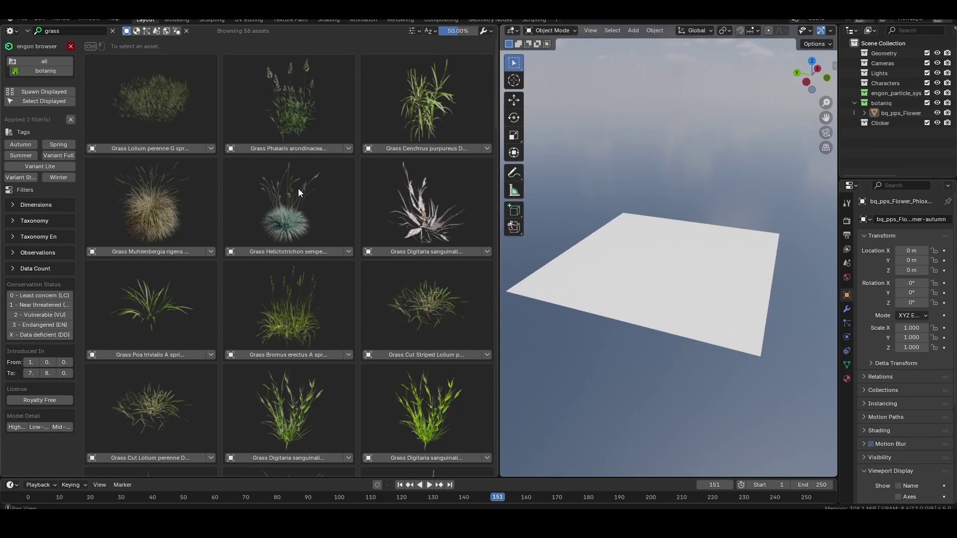
# Scatter the Phalaris arundinacea, Cenchrus purpureus, Bromus erectus and Poa trivialis grass assets together on the plane
pyautogui.keyDown('ctrl'); pyautogui.click(298, 150); pyautogui.keyUp('ctrl')
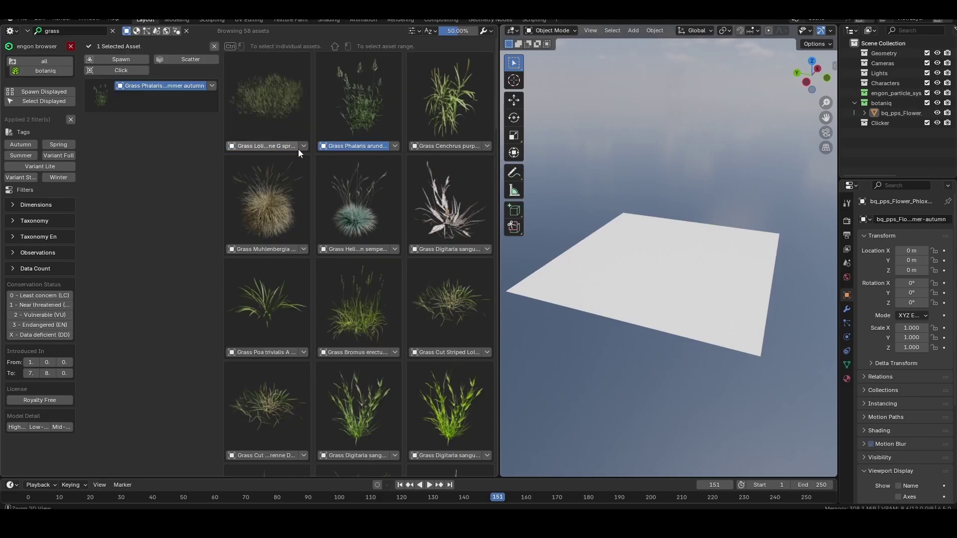
pyautogui.keyDown('ctrl'); pyautogui.click(445, 147); pyautogui.keyUp('ctrl')
pyautogui.keyDown('ctrl'); pyautogui.click(355, 353); pyautogui.keyUp('ctrl')
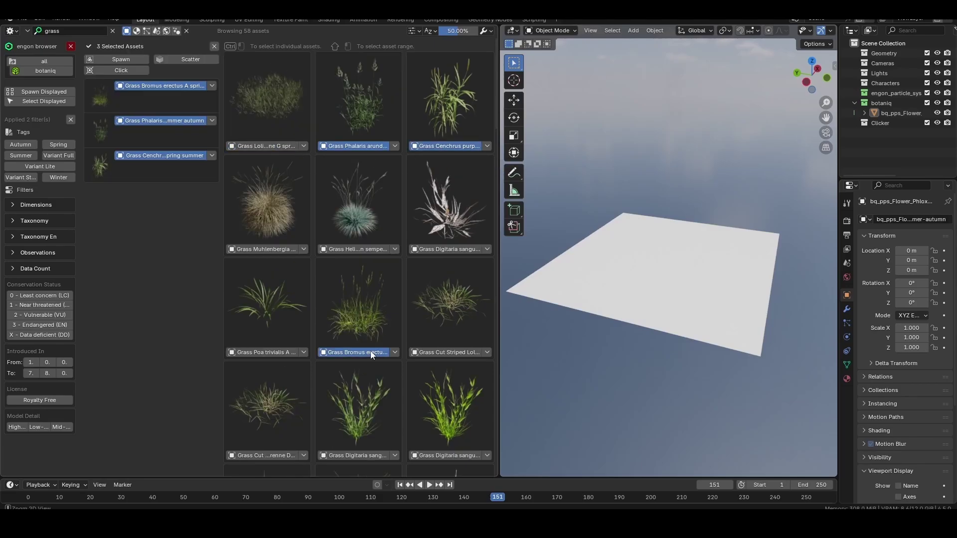
pyautogui.keyDown('ctrl'); pyautogui.click(269, 353); pyautogui.keyUp('ctrl')
pyautogui.click(195, 58)
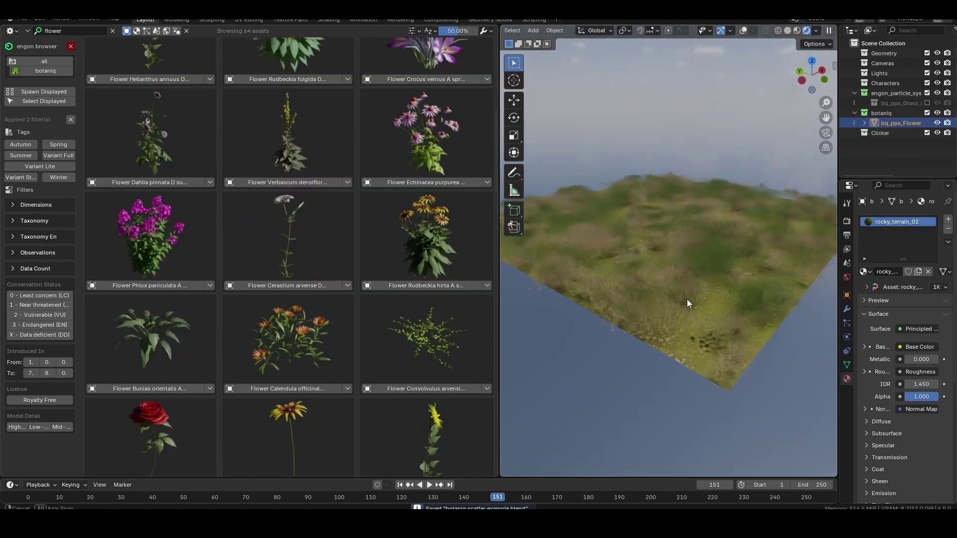
# Spawn the Flower Cerastium arvense D spring summer model into the plane's active particle system
pyautogui.moveTo(695, 301)
pyautogui.mouseDown(button='middle')
pyautogui.moveTo(720, 300)
pyautogui.moveTo(697, 302)
pyautogui.mouseUp(button='middle')
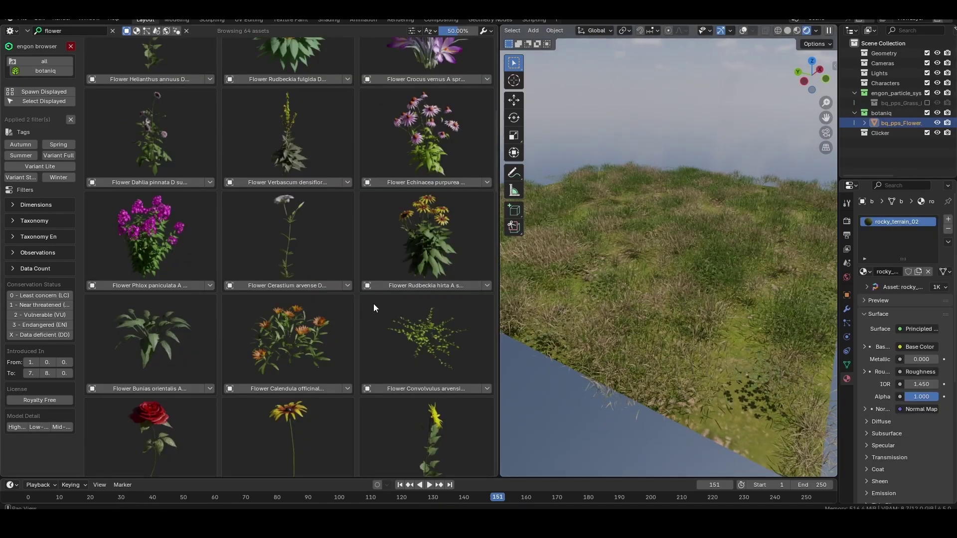
pyautogui.click(347, 285)
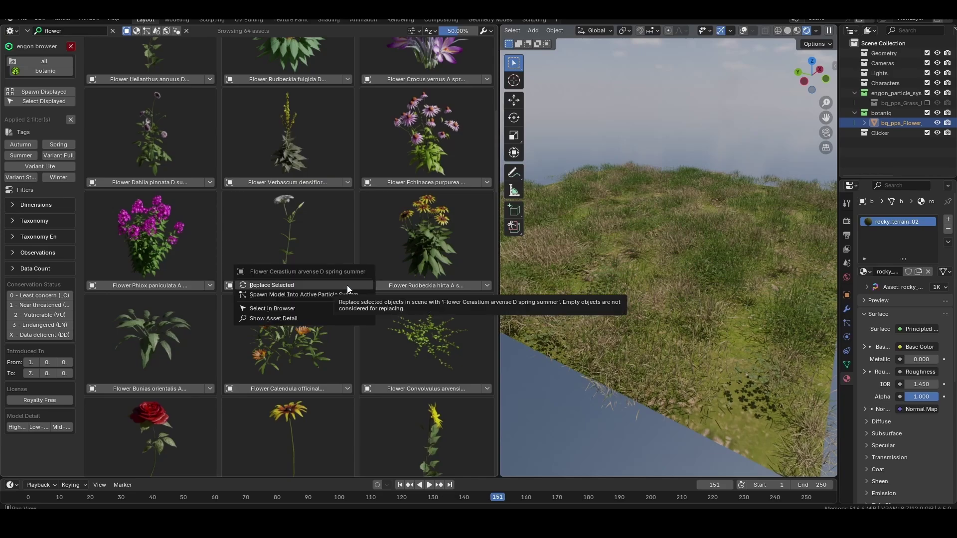
pyautogui.click(317, 293)
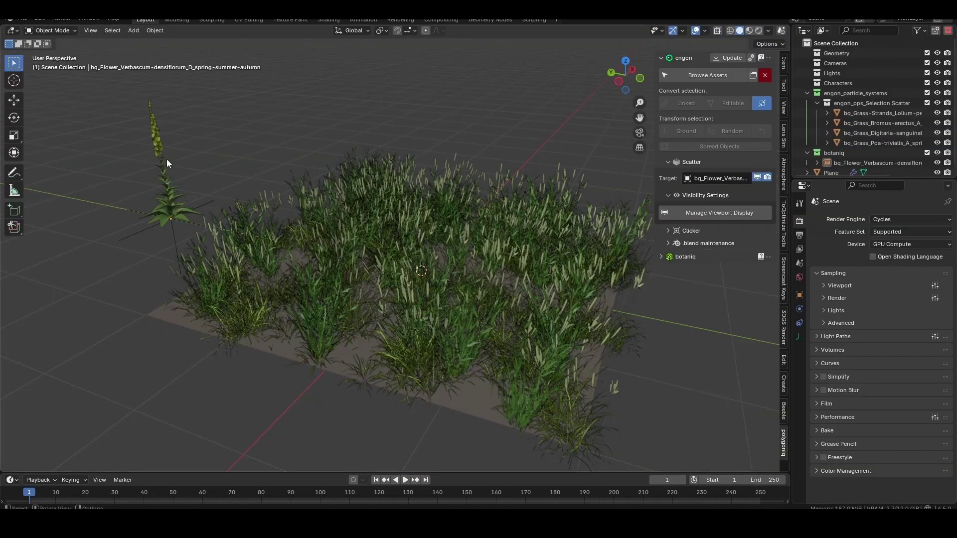
# Place four copies of the Verbascum densiflorum flower among the grass on the plane with Clicker, rotating the last one
pyautogui.click(164, 166)
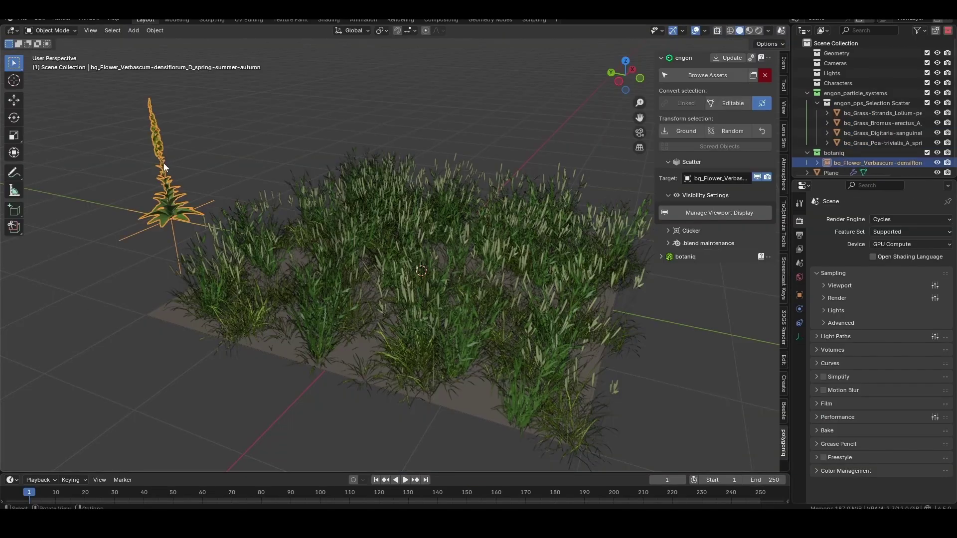
pyautogui.click(669, 230)
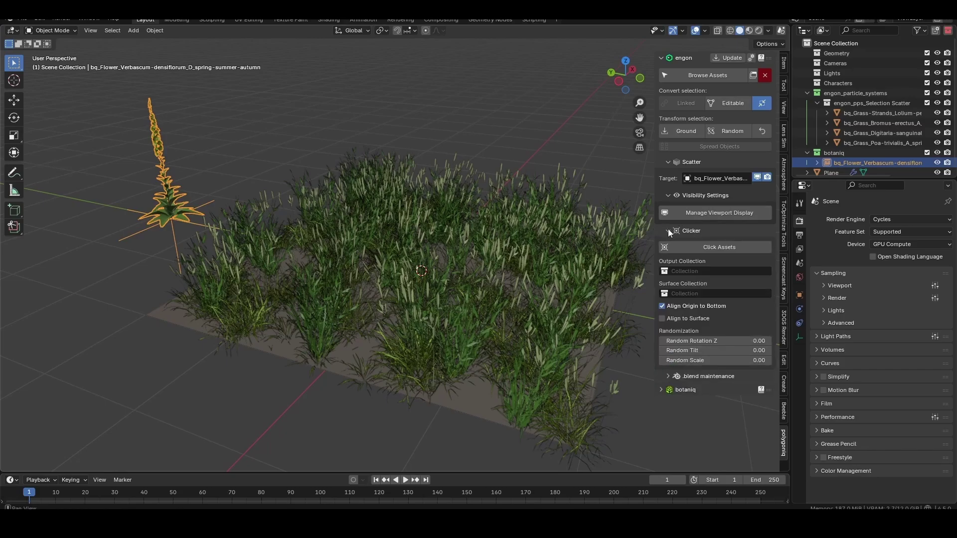
pyautogui.click(699, 248)
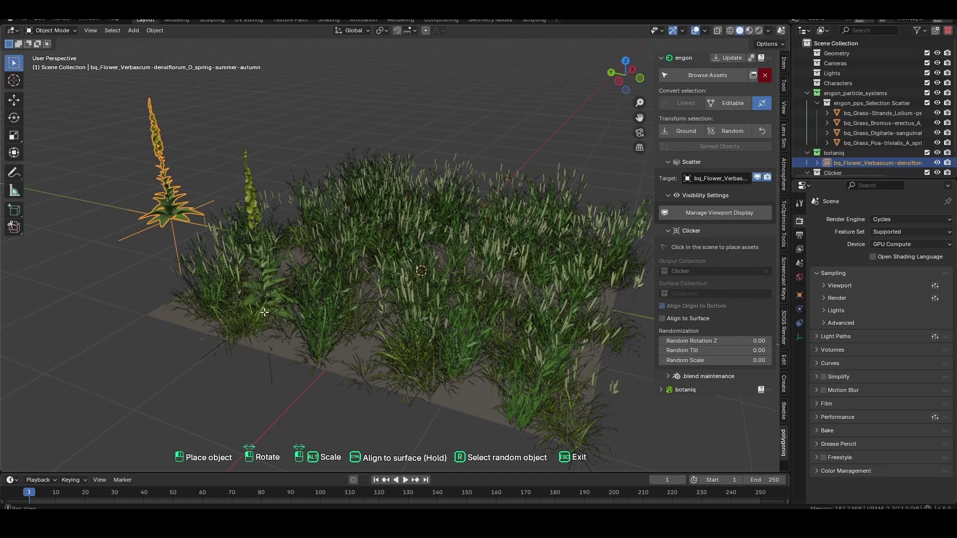
pyautogui.click(266, 313)
pyautogui.click(369, 264)
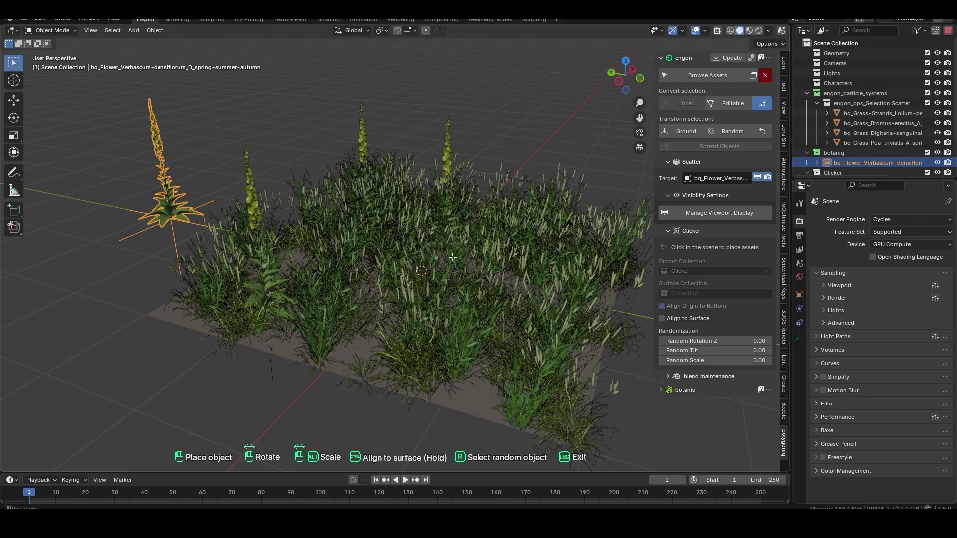
pyautogui.click(437, 282)
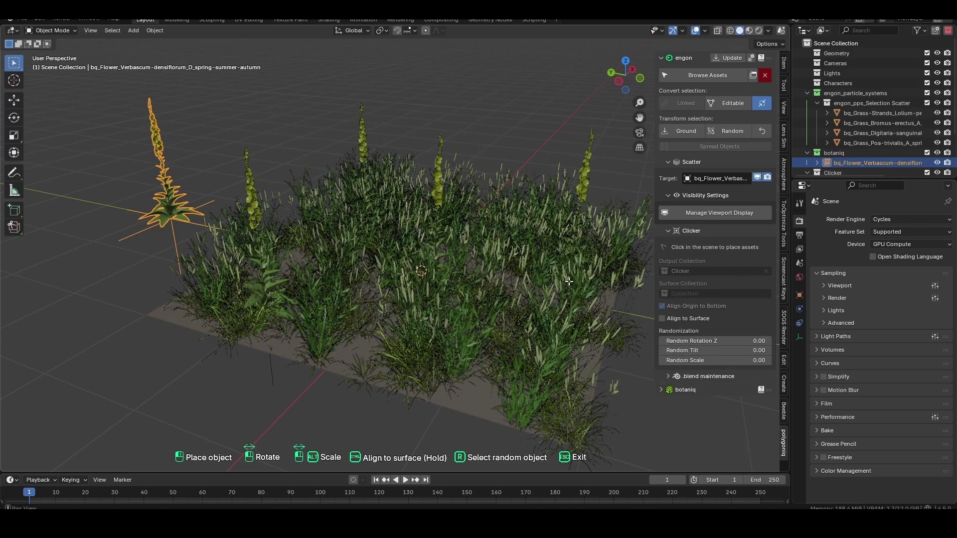
pyautogui.moveTo(572, 276); pyautogui.dragTo(474, 272)
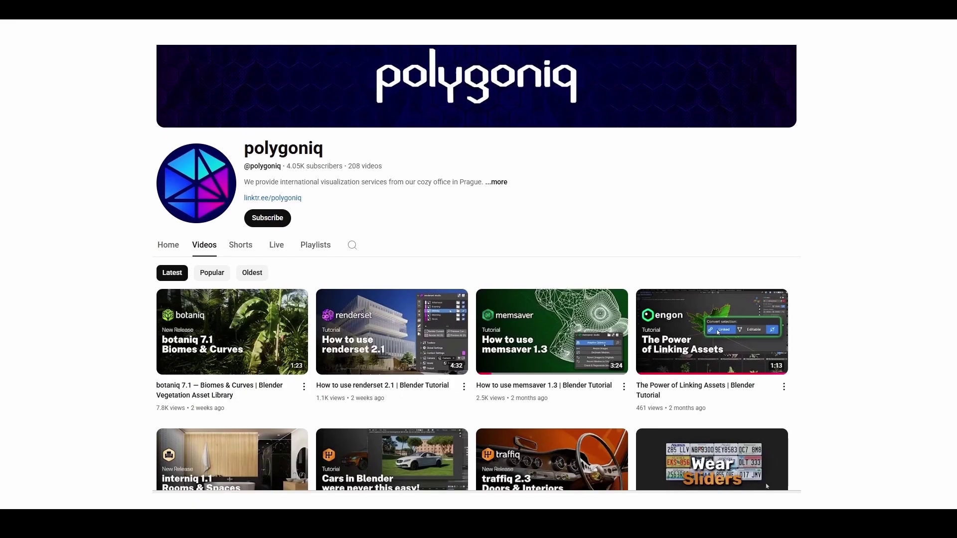
# Subscribe to the polygoniq channel on YouTube
pyautogui.scroll(-2, 477, 268)
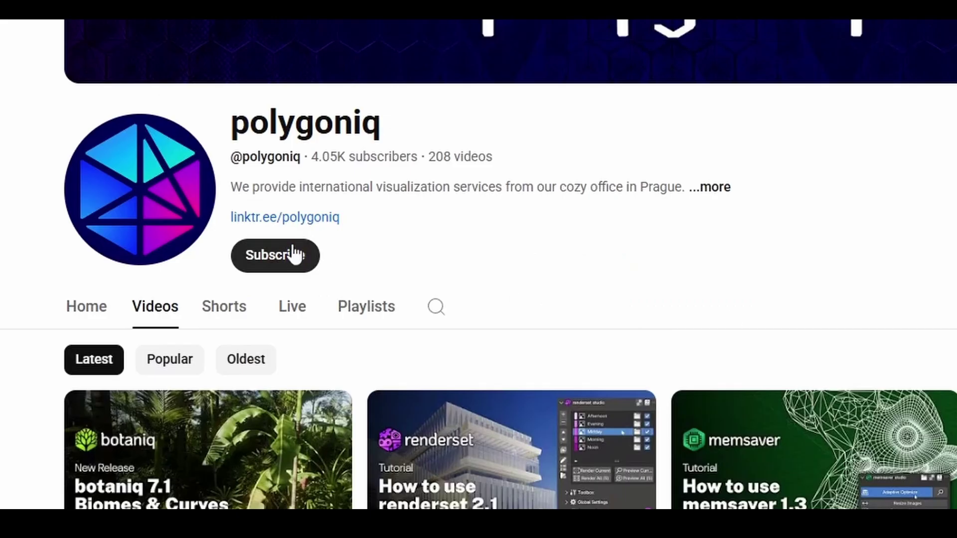
pyautogui.click(280, 260)
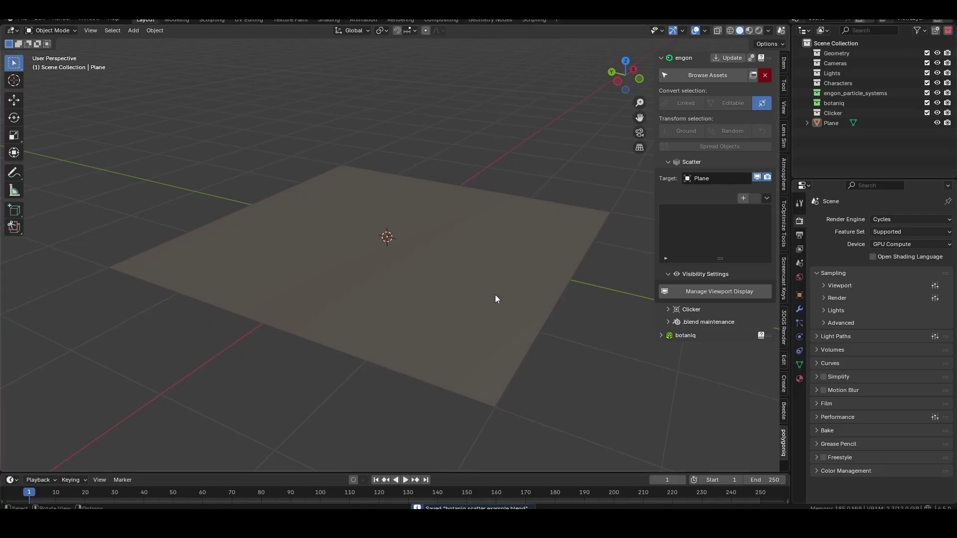
# Add a scatter particle system named "New Scatter" to the plane in Blender
pyautogui.click(525, 284)
pyautogui.click(743, 198)
pyautogui.write('New Scatter')
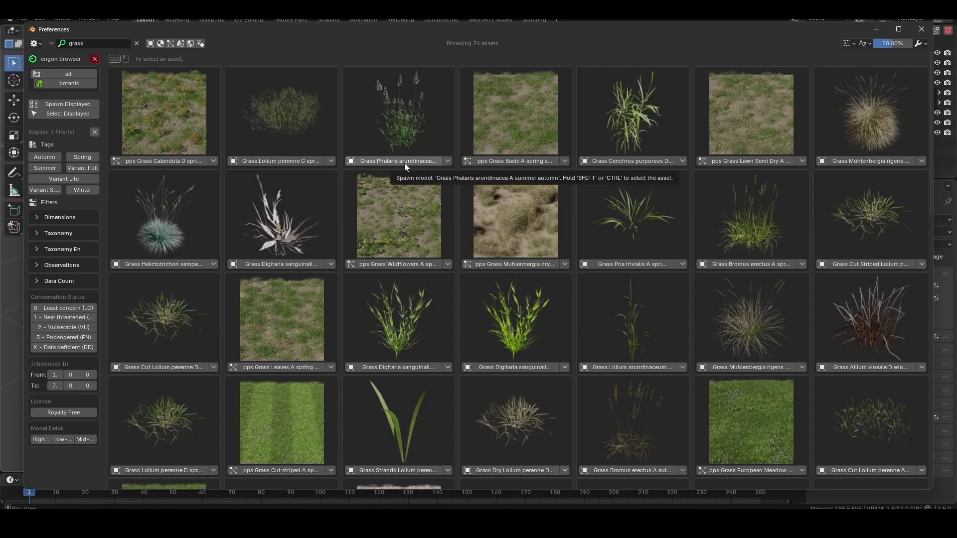
# Spawn the Phalaris arundinacea, Cenchrus purpureus and Bromus erectus grass models into the scene
pyautogui.click(405, 164)
pyautogui.click(631, 164)
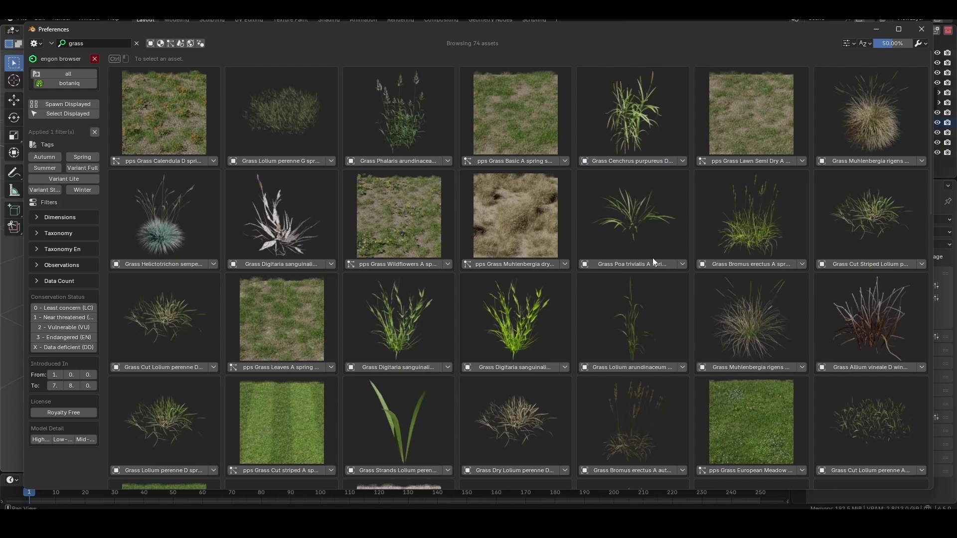
pyautogui.click(756, 266)
pyautogui.click(757, 265)
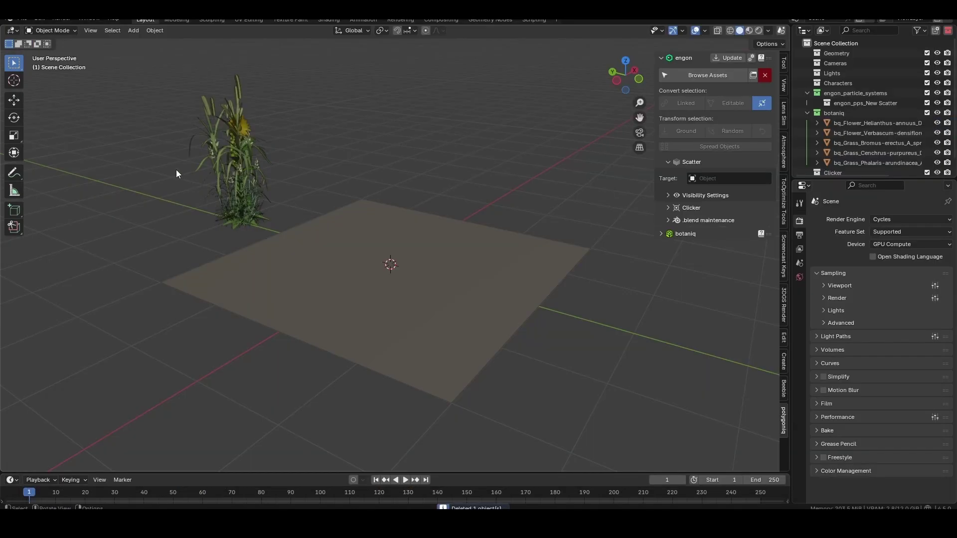
# Select all spawned grasses and flowers together with the plane and append them to the New Scatter system's objects
pyautogui.moveTo(175, 150); pyautogui.dragTo(279, 225)
pyautogui.keyDown('shift'); pyautogui.click(408, 308); pyautogui.keyUp('shift')
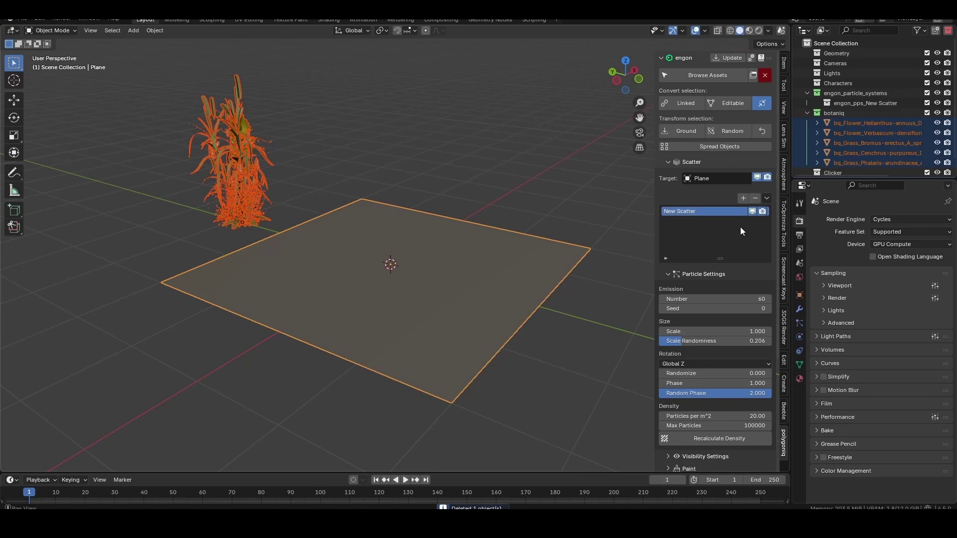
pyautogui.scroll(-7, 738, 232)
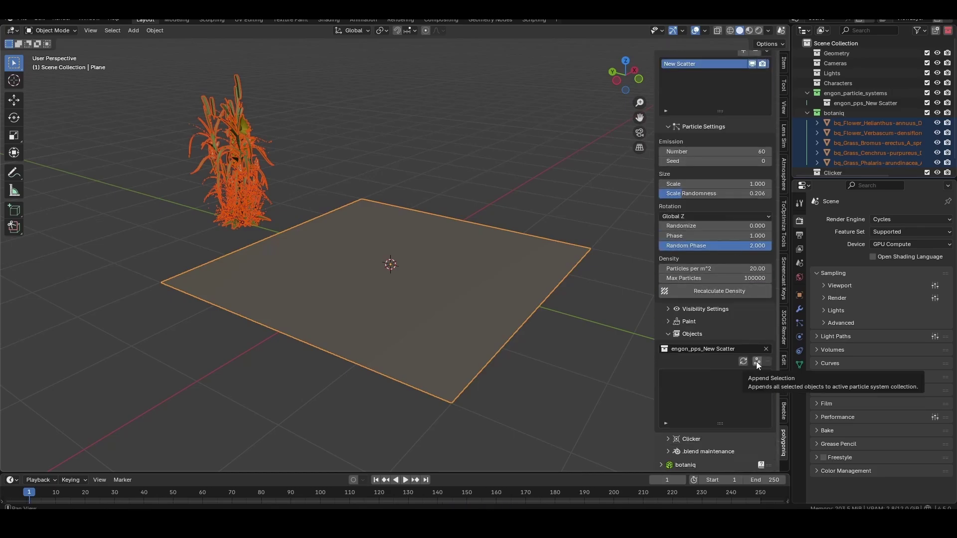
pyautogui.click(757, 361)
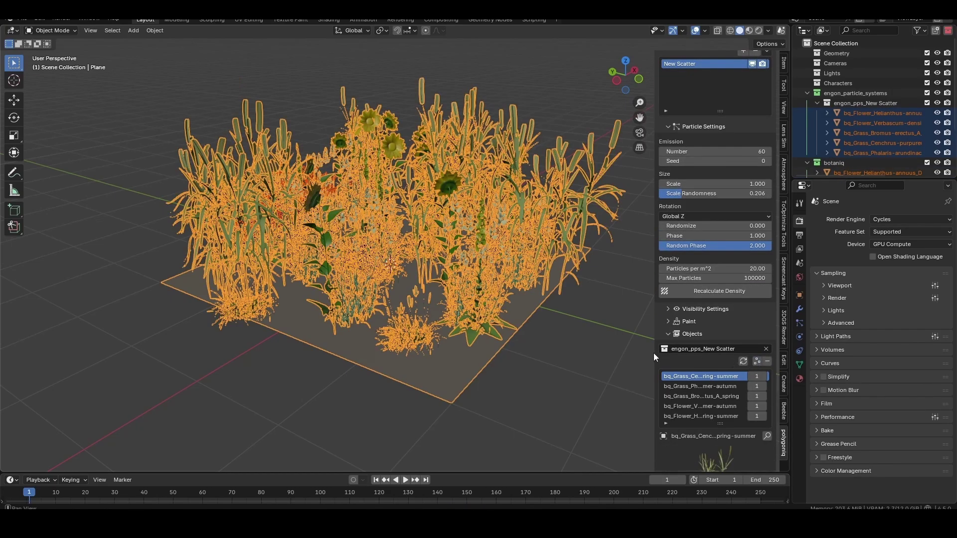
# Undo appending the selected plants to the New Scatter system
pyautogui.click(608, 357)
pyautogui.hotkey('ctrl', 'z')
pyautogui.hotkey('ctrl', 'z')
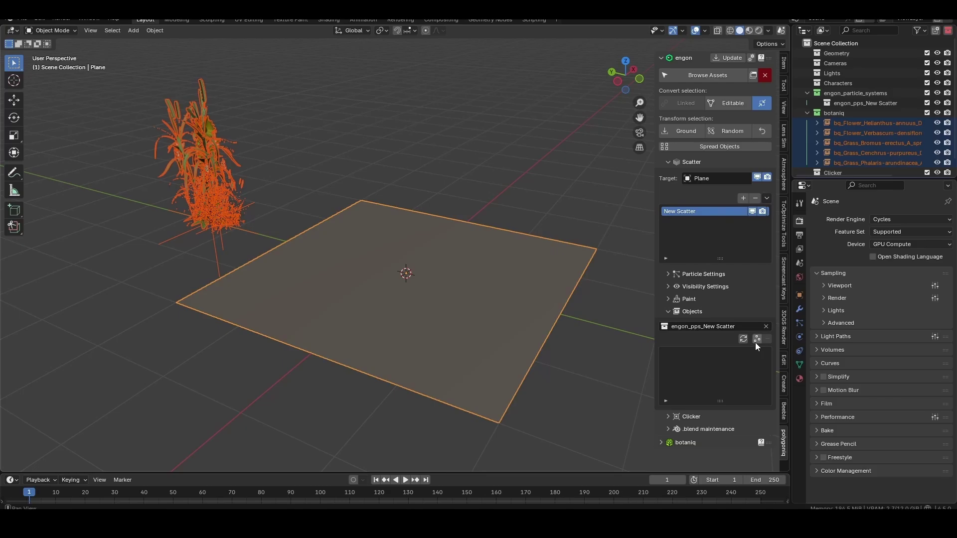
# Append the selected grasses and flowers to the New Scatter system's objects
pyautogui.click(757, 339)
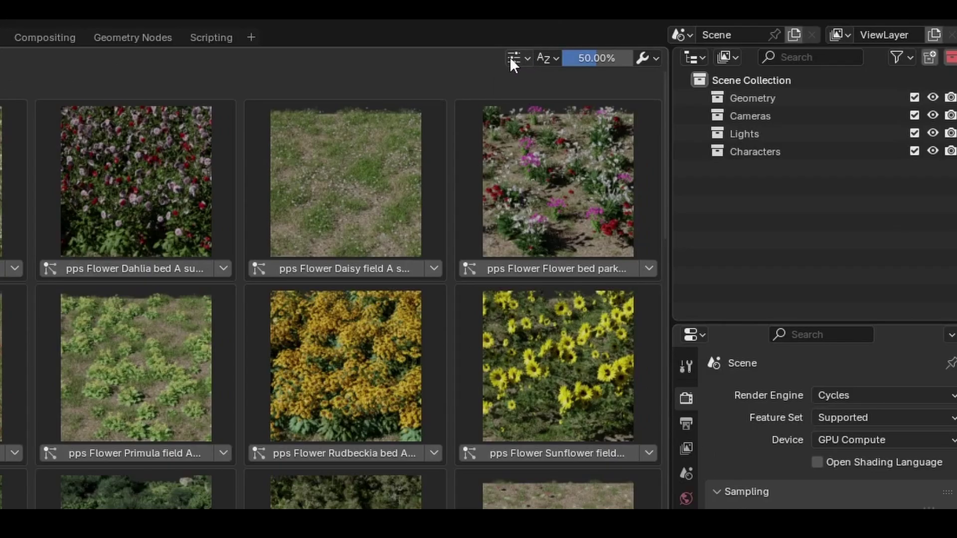
# Turn on Use Displacement in the asset spawn options, and switch Link Instance Collection To Scene and Include Base Material off and on again
pyautogui.click(711, 31)
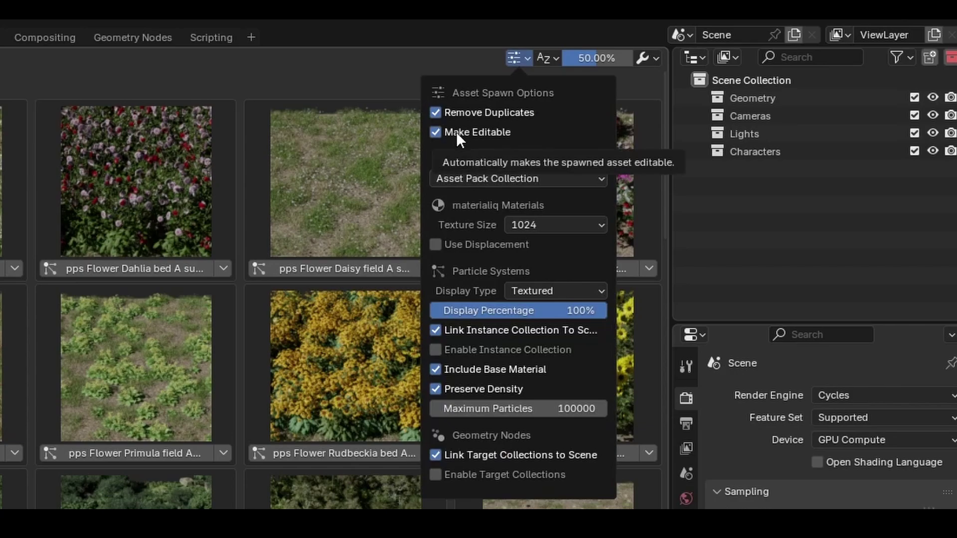
pyautogui.click(438, 245)
pyautogui.click(472, 331)
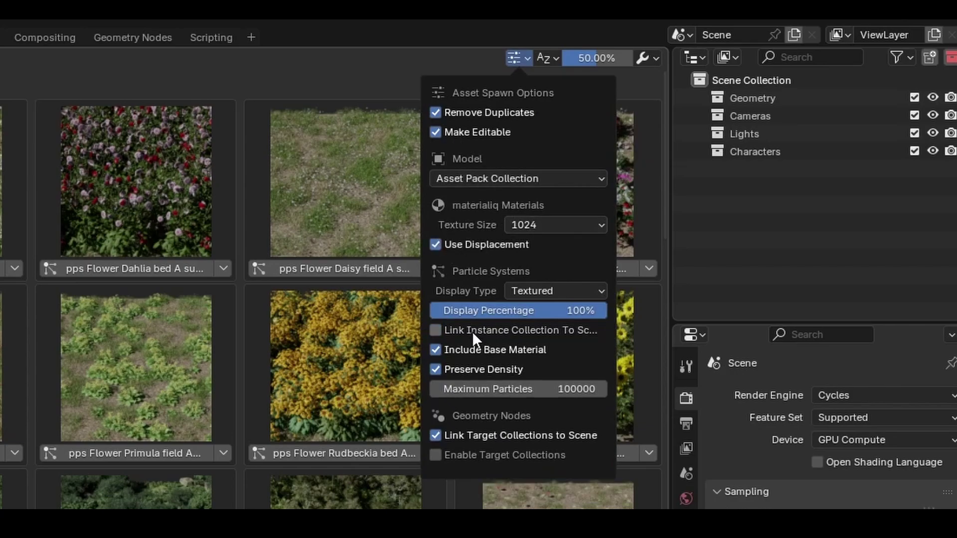
pyautogui.click(471, 331)
pyautogui.click(475, 369)
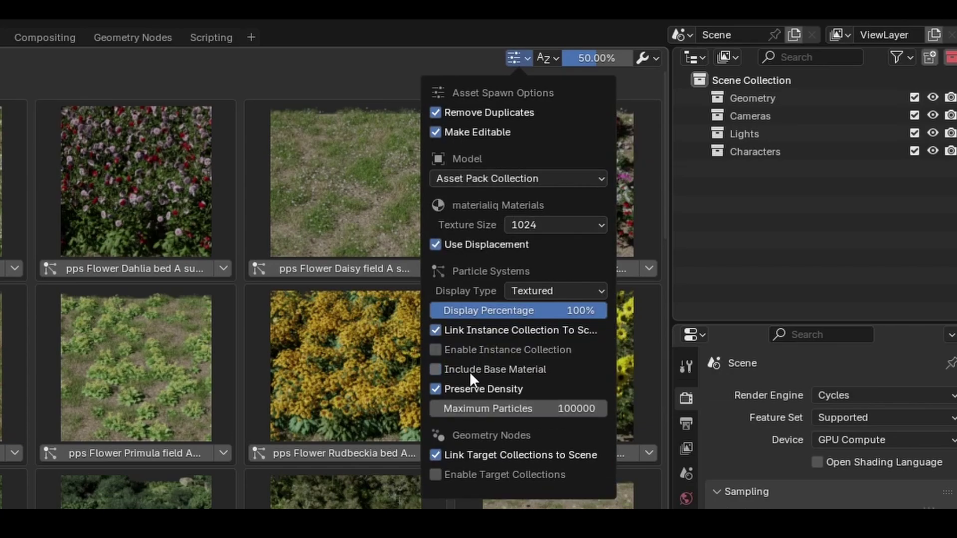
pyautogui.click(469, 372)
# Set the spawn options for particle systems to the Wire display type with a lower display percentage
pyautogui.click(532, 290)
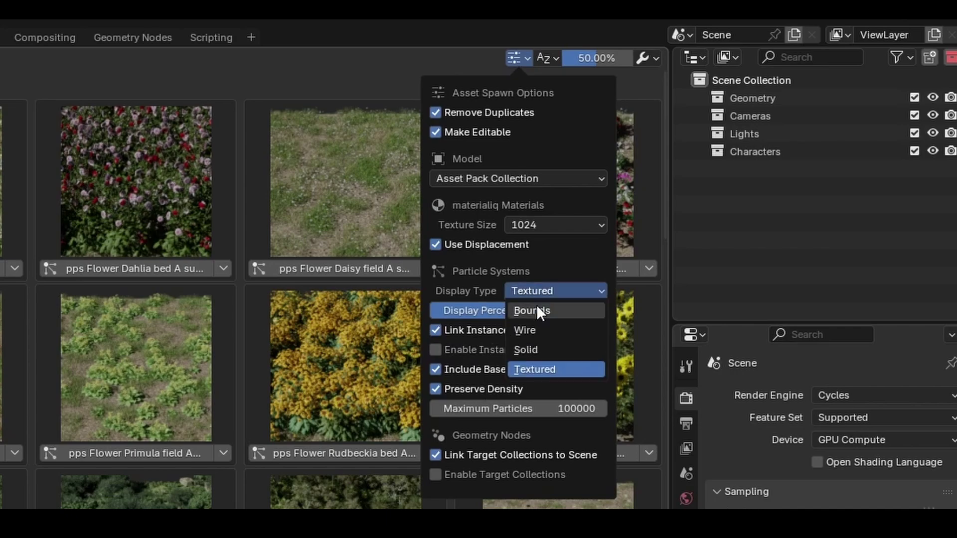
pyautogui.click(534, 330)
pyautogui.moveTo(558, 310); pyautogui.dragTo(503, 309)
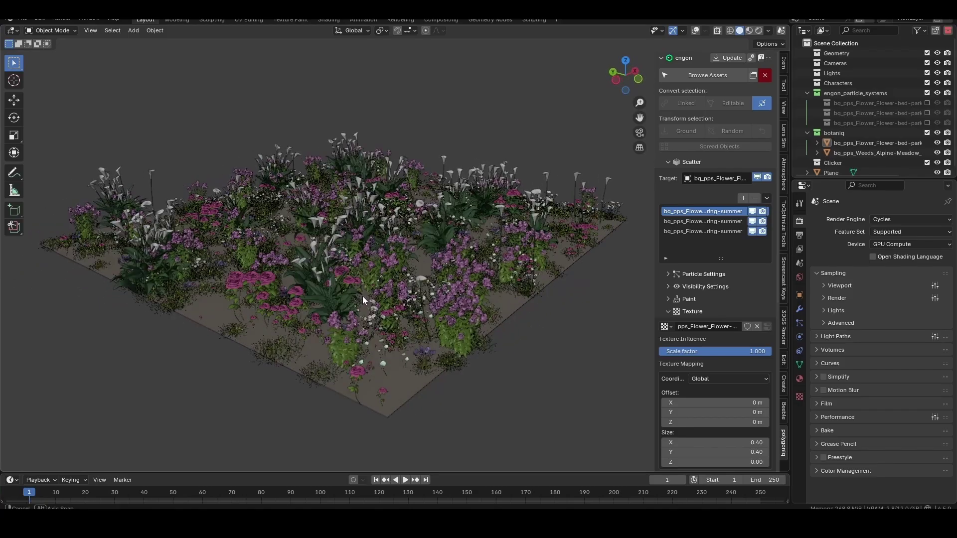
# Examine each of the flower bed's three particle systems in Blender's own particle properties
pyautogui.scroll(3, 363, 296)
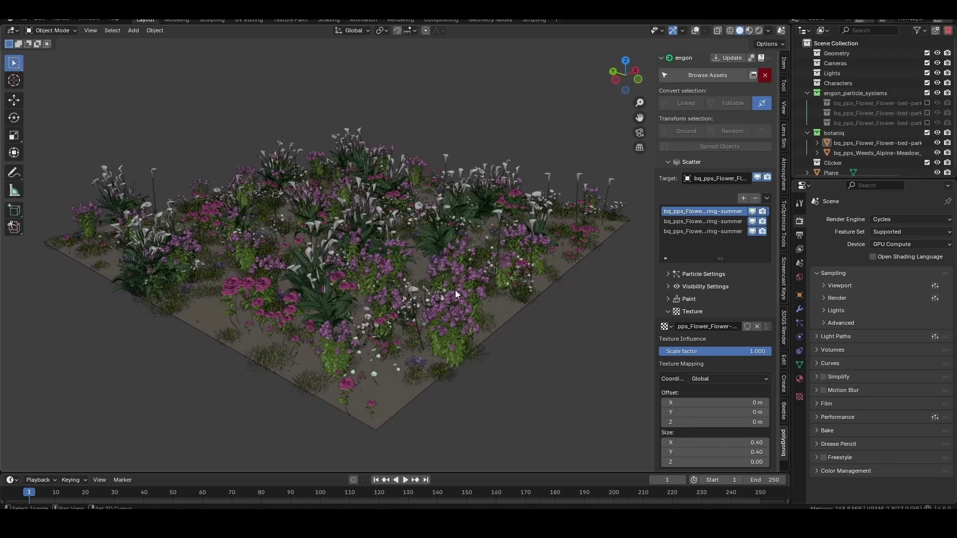
pyautogui.click(800, 323)
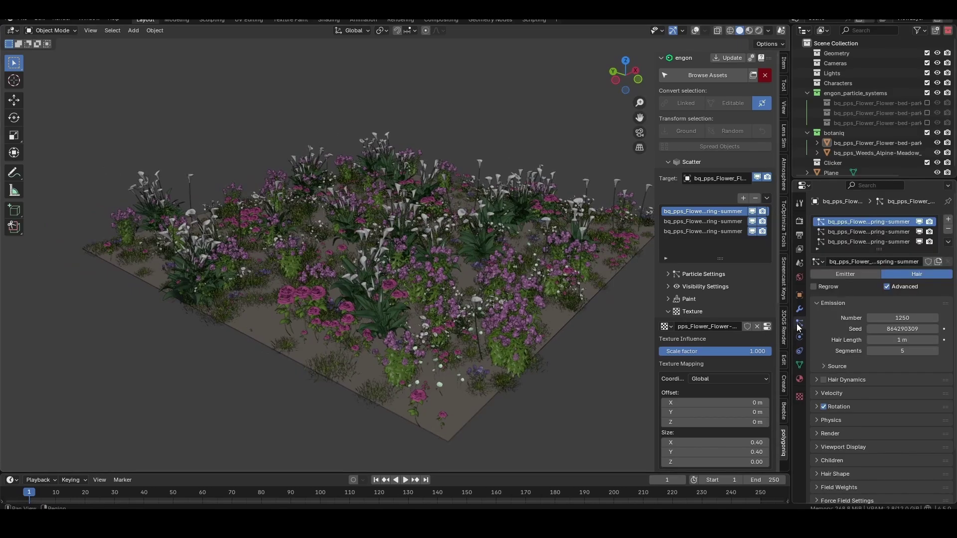
pyautogui.click(891, 234)
pyautogui.click(893, 241)
pyautogui.click(896, 232)
pyautogui.click(908, 223)
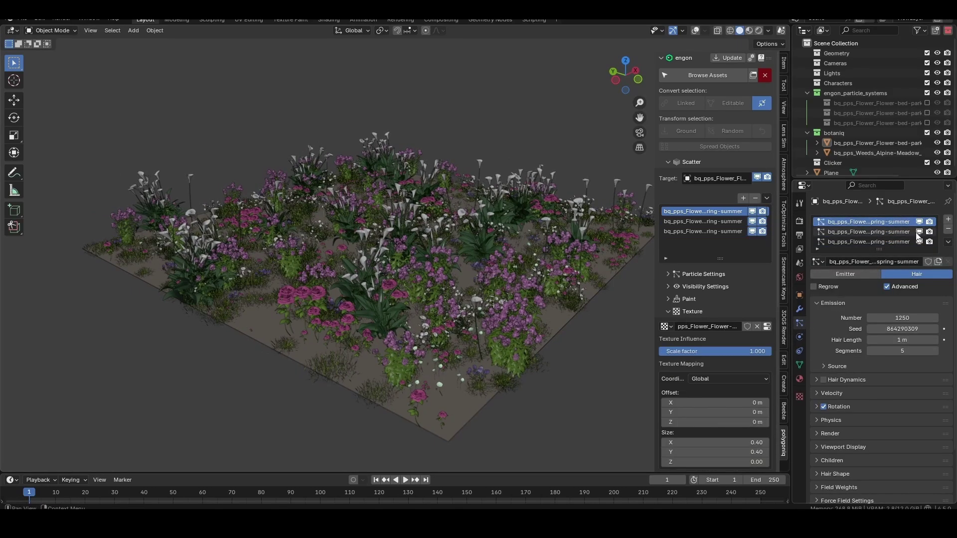
# Examine engon's particle settings for each of the flower bed's three scatter systems
pyautogui.click(669, 273)
pyautogui.scroll(-1, 703, 279)
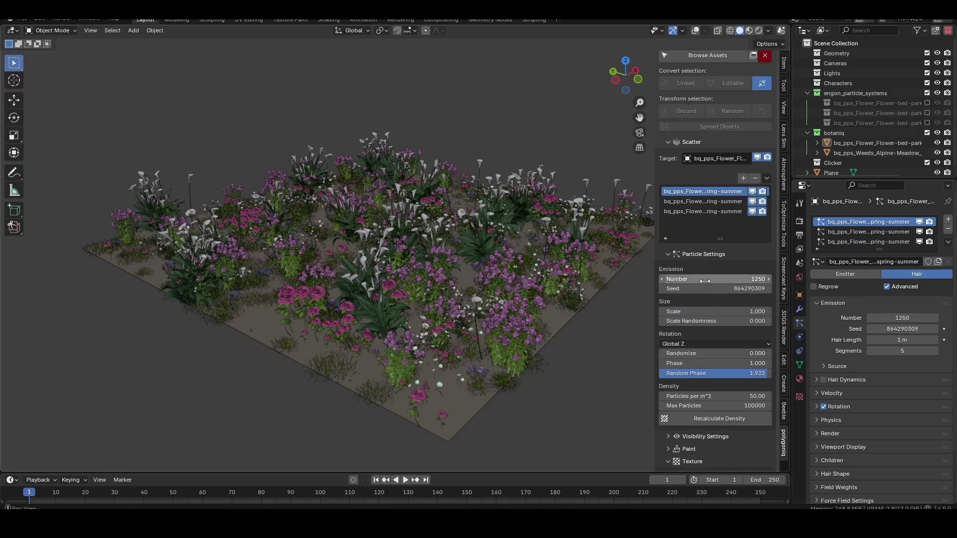
pyautogui.click(720, 212)
pyautogui.click(722, 202)
pyautogui.click(728, 192)
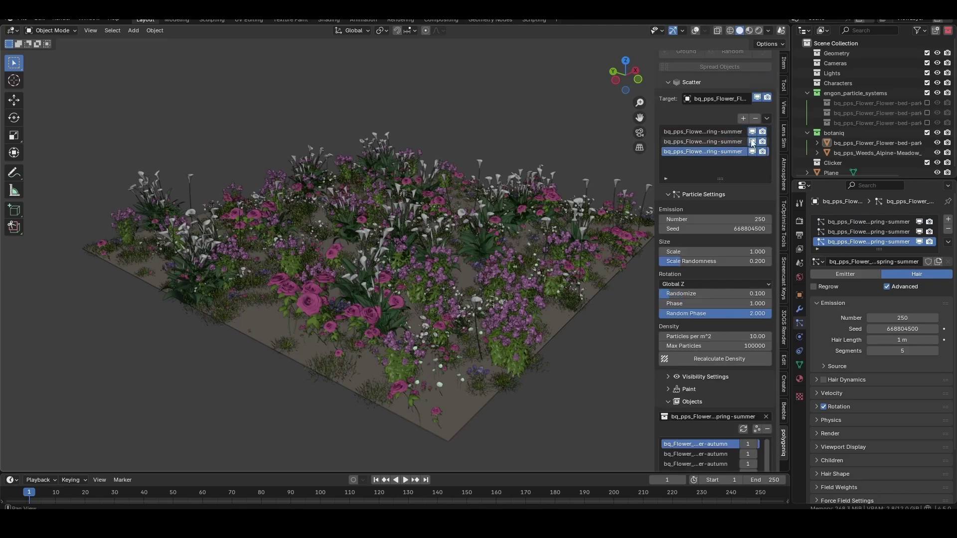
# Hide and show again the second and third scatter systems in the viewport
pyautogui.click(752, 142)
pyautogui.click(752, 142)
pyautogui.click(753, 152)
pyautogui.click(753, 151)
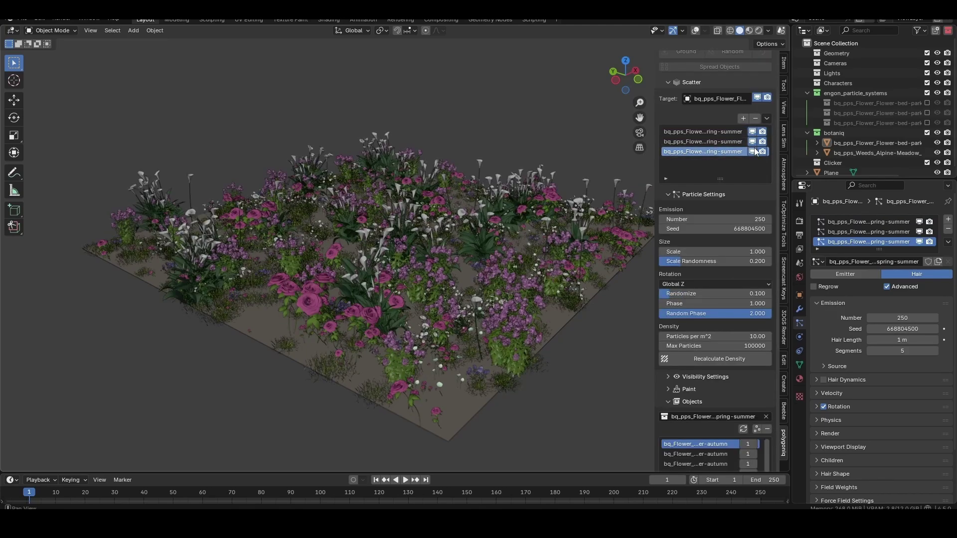
# Set the flower bed's grass system to 4000 particles, seed 50, scale 0.74, scale randomness 0.585 and rotation randomize 0.285
pyautogui.click(701, 142)
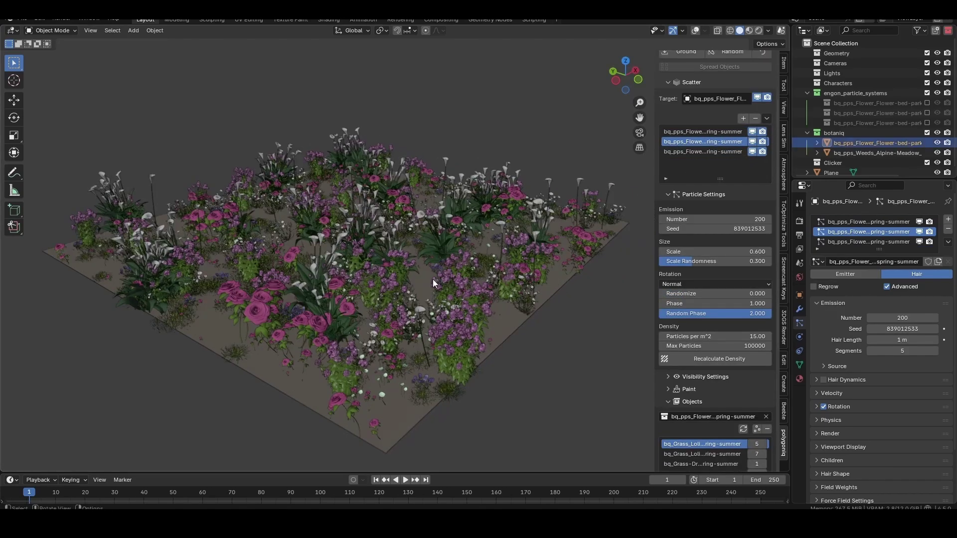
pyautogui.click(733, 220)
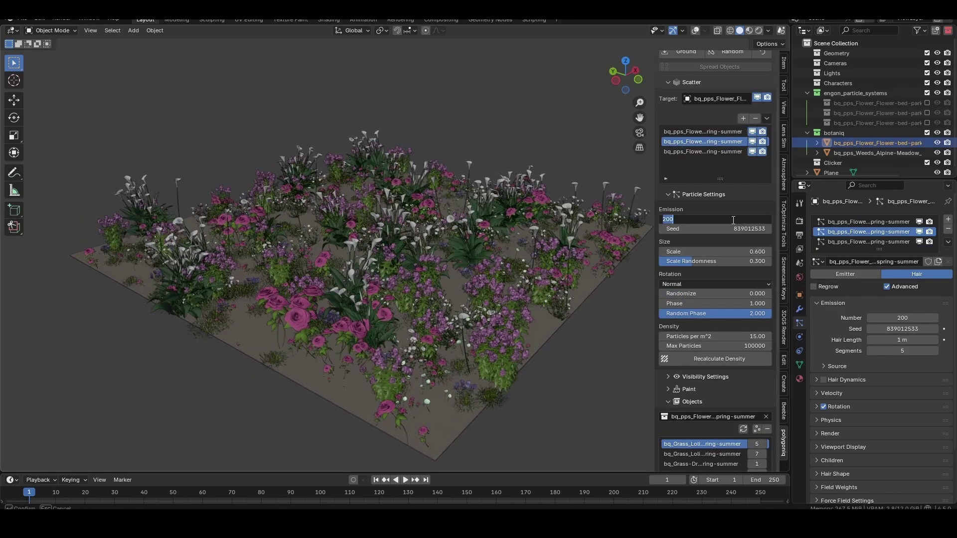
pyautogui.write('4000')
pyautogui.press('Return')
pyautogui.moveTo(730, 229); pyautogui.dragTo(697, 255)
pyautogui.moveTo(690, 294)
pyautogui.mouseDown()
pyautogui.moveTo(740, 294)
pyautogui.moveTo(695, 293)
pyautogui.mouseUp()
pyautogui.moveTo(693, 262); pyautogui.dragTo(725, 261)
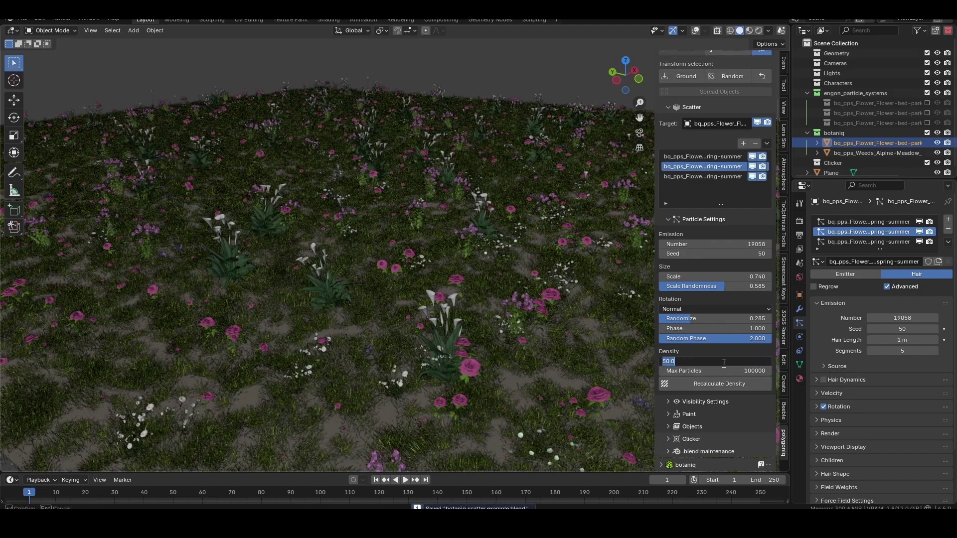
# Recalculate the grass density at 10 particles per m², and again with the maximum limited to 500 particles
pyautogui.click(735, 387)
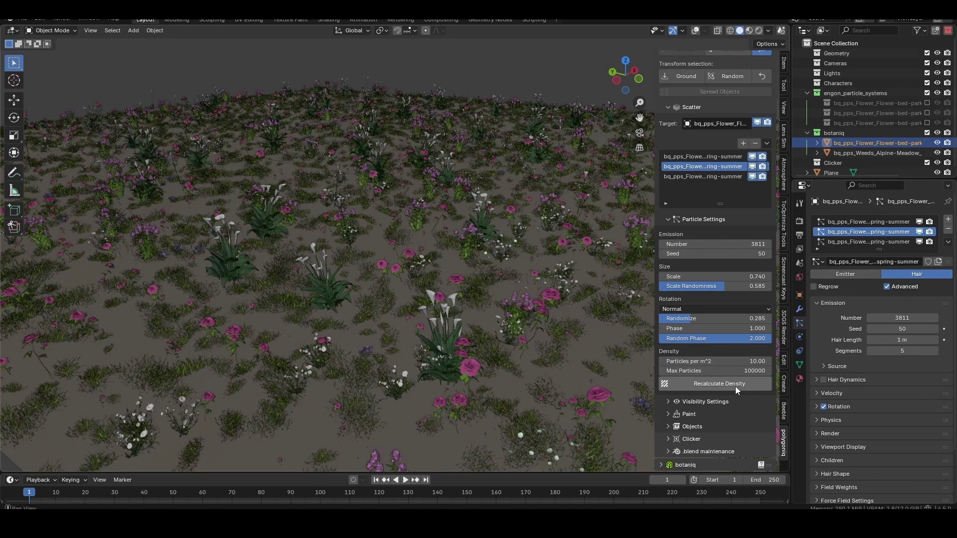
pyautogui.moveTo(639, 358); pyautogui.dragTo(599, 326, button='middle')
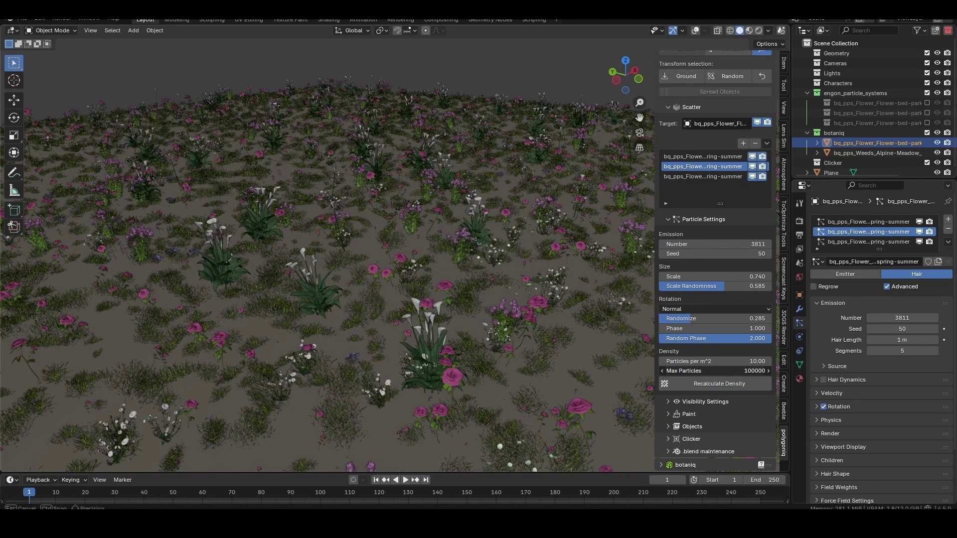
pyautogui.click(748, 370)
pyautogui.press('Return')
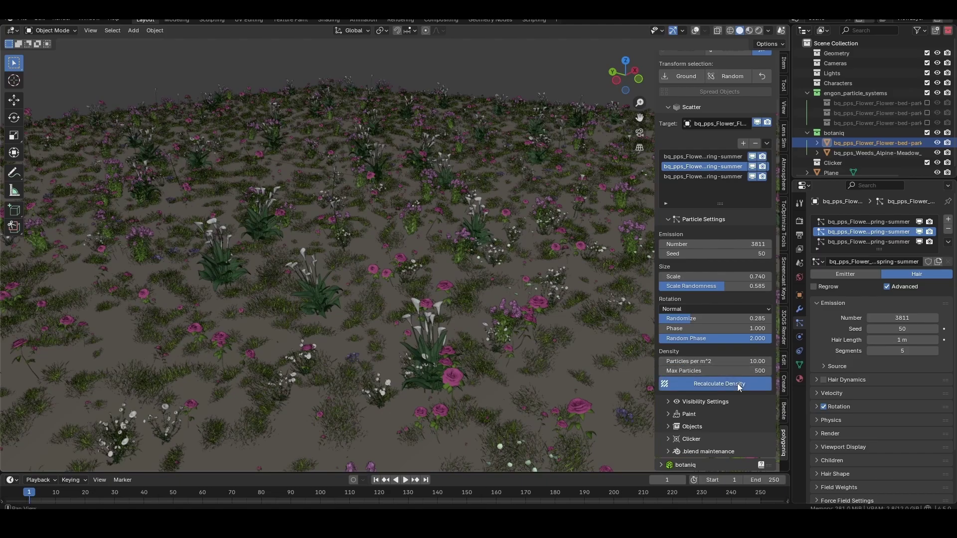
pyautogui.moveTo(623, 369); pyautogui.dragTo(508, 339, button='middle')
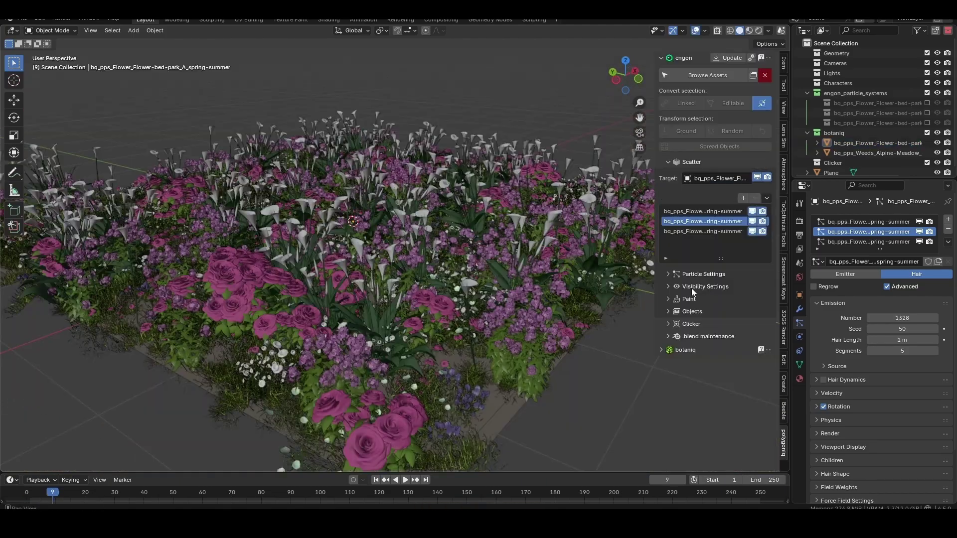
# Review the viewport display options for all particle systems in the scatter's visibility settings
pyautogui.click(668, 288)
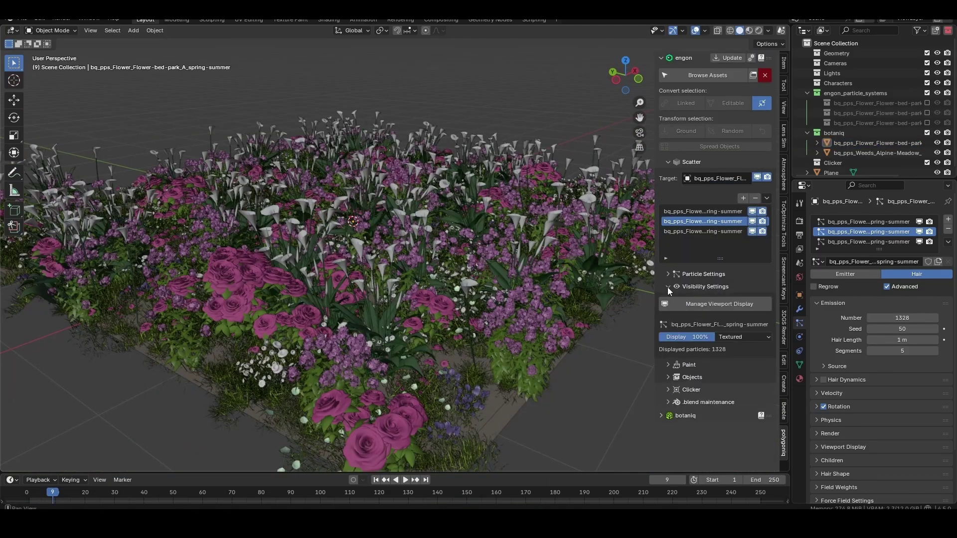
pyautogui.click(699, 308)
pyautogui.moveTo(757, 361)
pyautogui.mouseDown()
pyautogui.moveTo(701, 361)
pyautogui.moveTo(759, 359)
pyautogui.mouseUp()
pyautogui.click(720, 348)
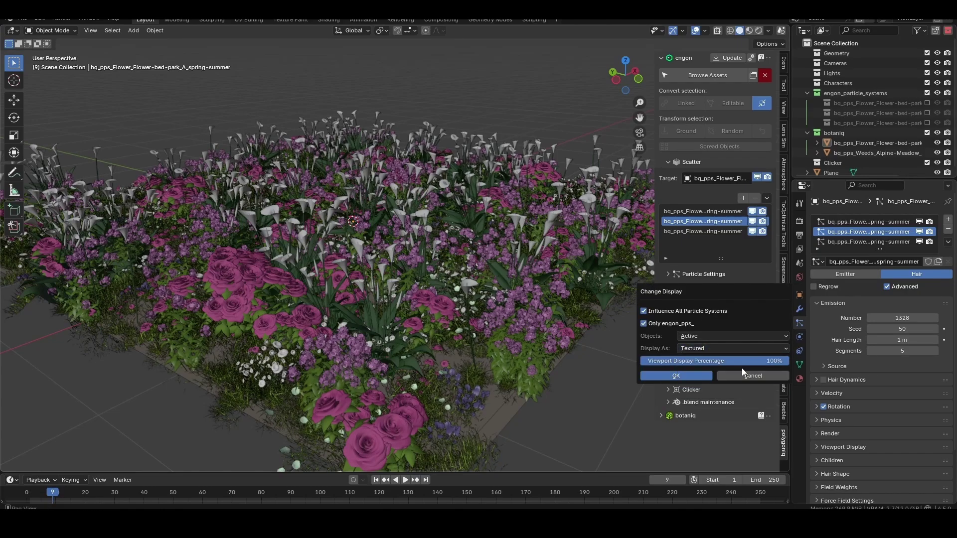
pyautogui.click(742, 374)
# Lower the grass system's viewport display percentage and display the flowers system as Bounds
pyautogui.click(704, 222)
pyautogui.moveTo(708, 338); pyautogui.dragTo(686, 337)
pyautogui.click(704, 231)
pyautogui.click(727, 339)
pyautogui.click(731, 361)
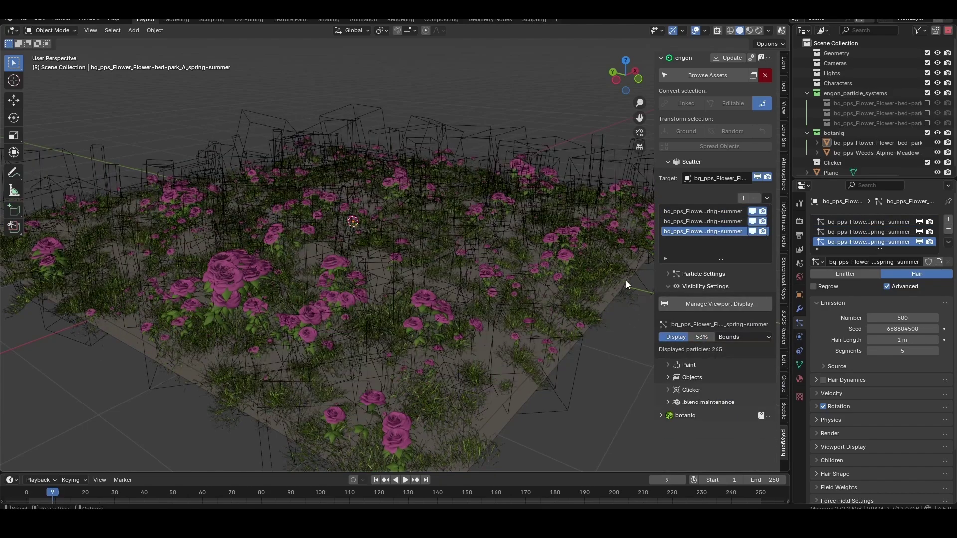
# Display all of the active object's engon particle systems as Solid at 44% in the viewport
pyautogui.moveTo(753, 360); pyautogui.dragTo(715, 360)
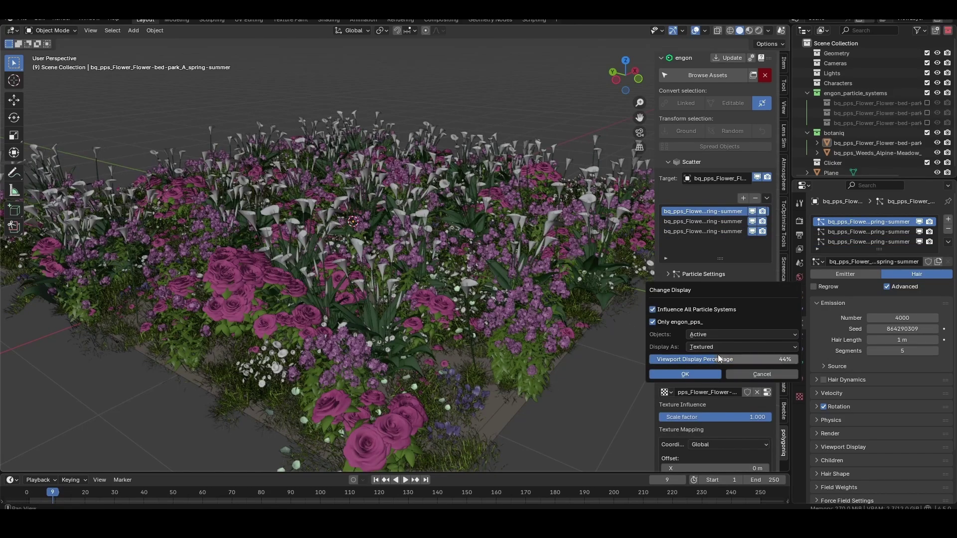
pyautogui.click(719, 348)
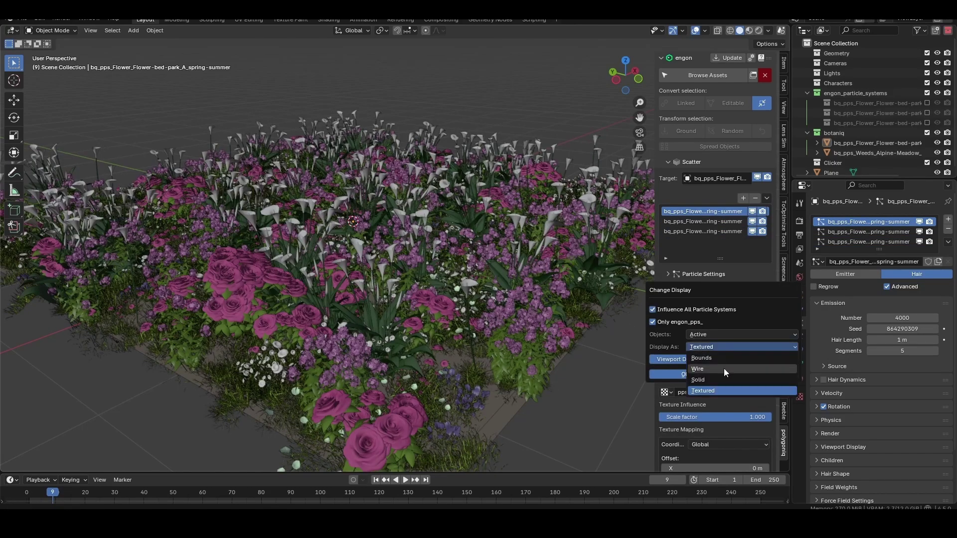
pyautogui.click(716, 381)
pyautogui.click(688, 375)
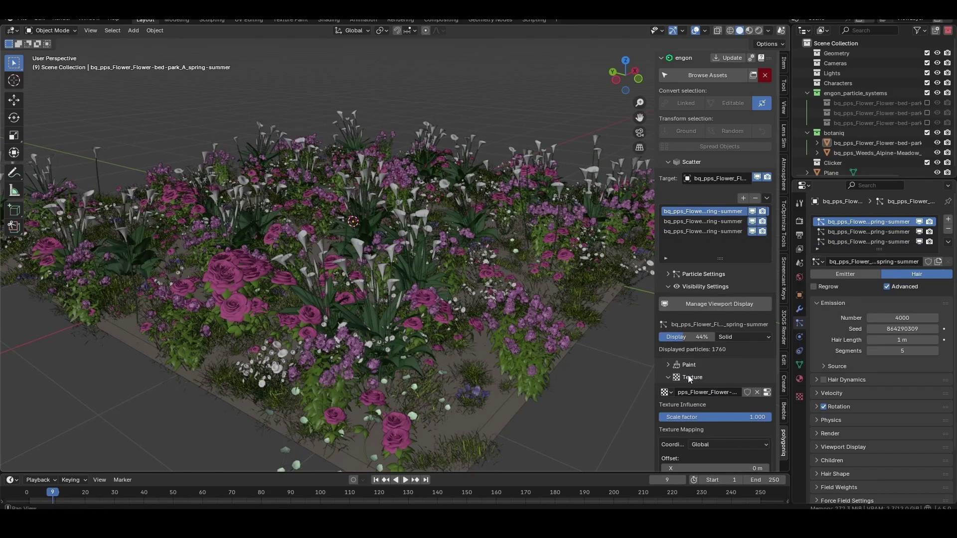
# Display all of the active object's engon particle systems as Wire at 32% in the viewport
pyautogui.click(718, 304)
pyautogui.click(716, 348)
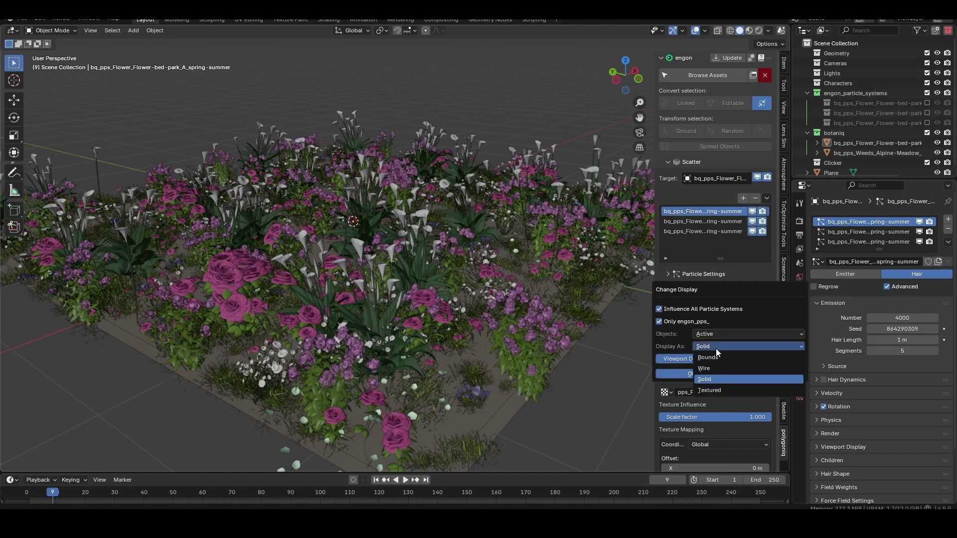
pyautogui.click(719, 368)
pyautogui.moveTo(710, 359); pyautogui.dragTo(692, 359)
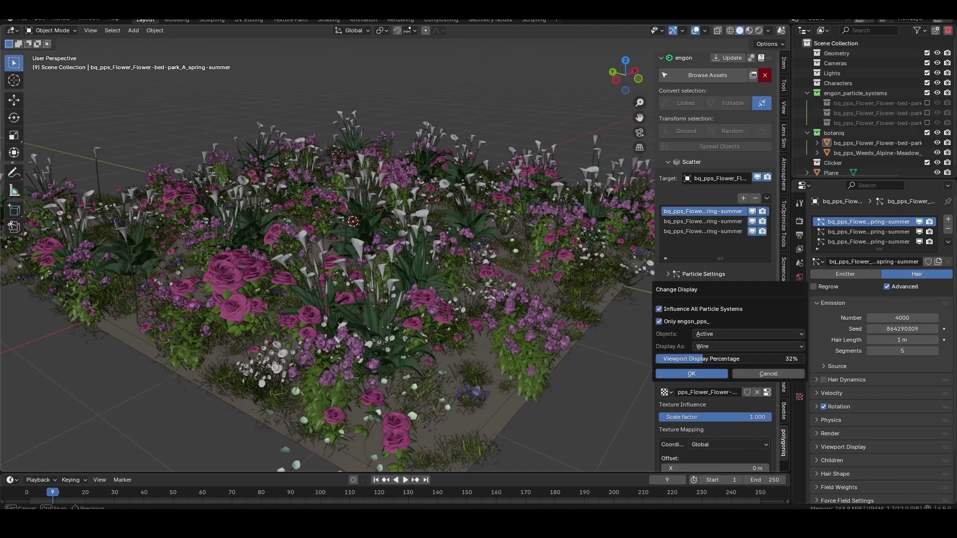
pyautogui.click(700, 379)
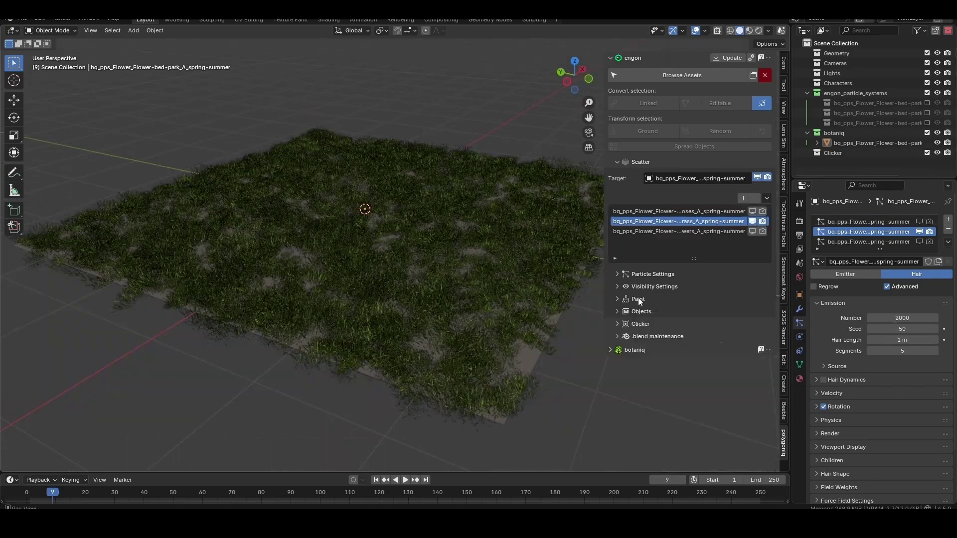
# Show the grass system's paint options and subdivide the plane's face in Edit Mode
pyautogui.click(617, 299)
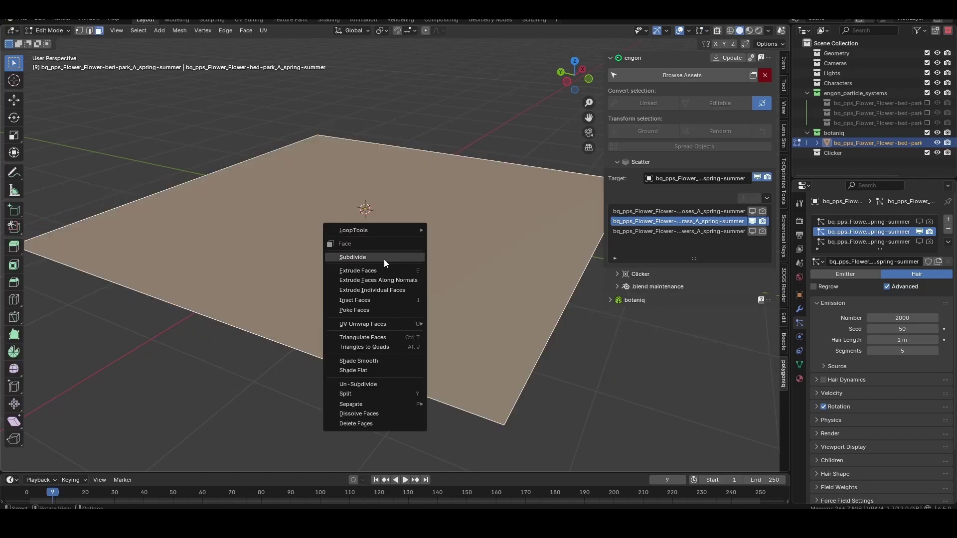
pyautogui.click(384, 259)
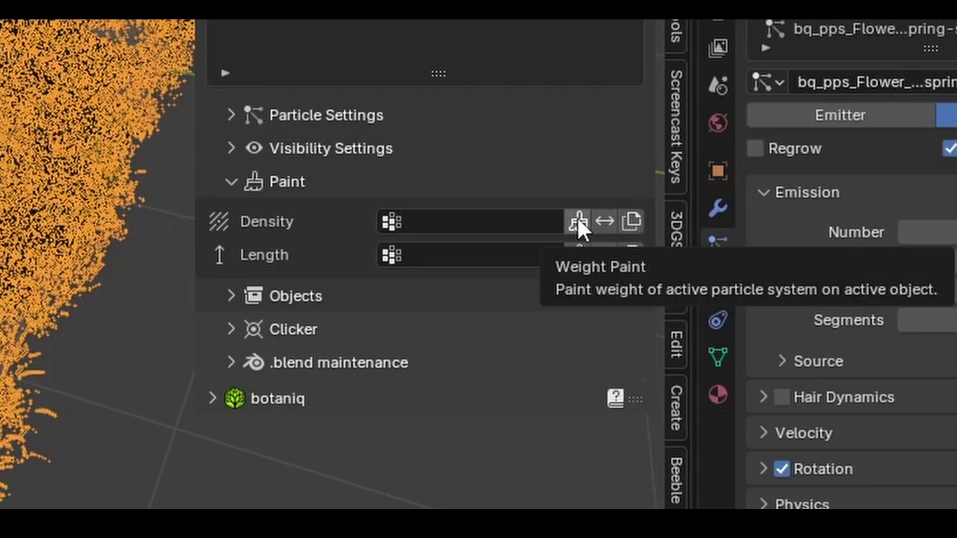
# Weight-paint the grass system's density with several strokes across the plane at weight 1.000 and strength 1.000
pyautogui.click(747, 315)
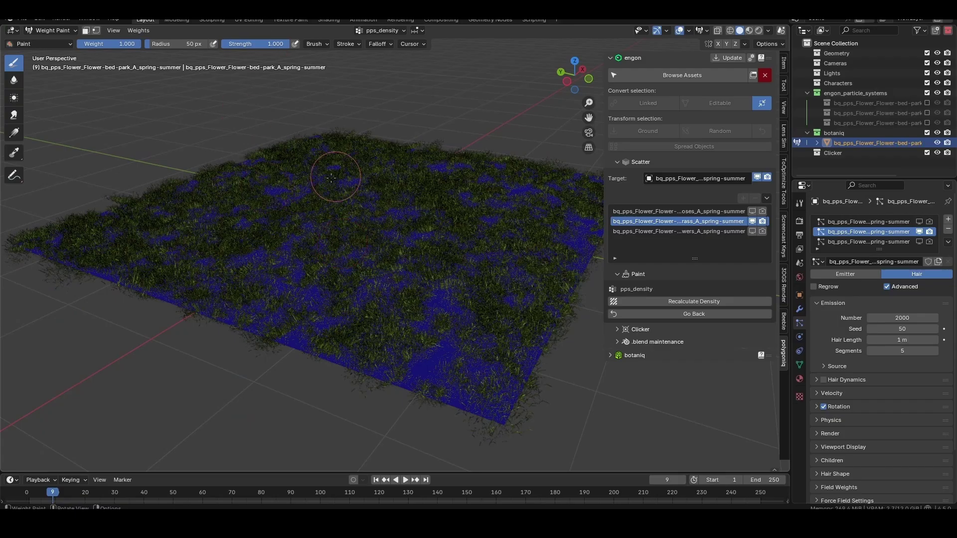
pyautogui.moveTo(349, 176); pyautogui.dragTo(235, 229)
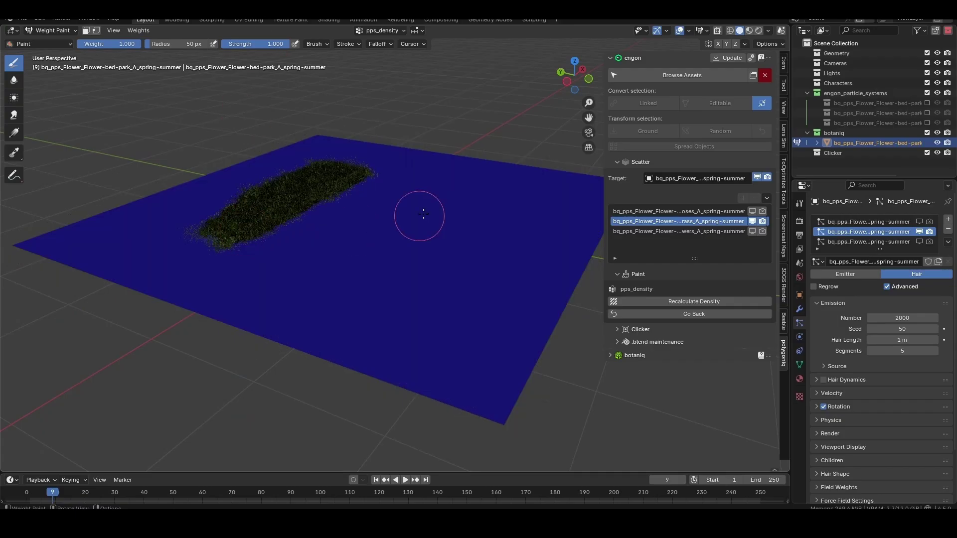
pyautogui.moveTo(441, 199); pyautogui.dragTo(379, 254)
pyautogui.moveTo(231, 269); pyautogui.dragTo(269, 319, button='middle')
pyautogui.moveTo(169, 327); pyautogui.dragTo(521, 411)
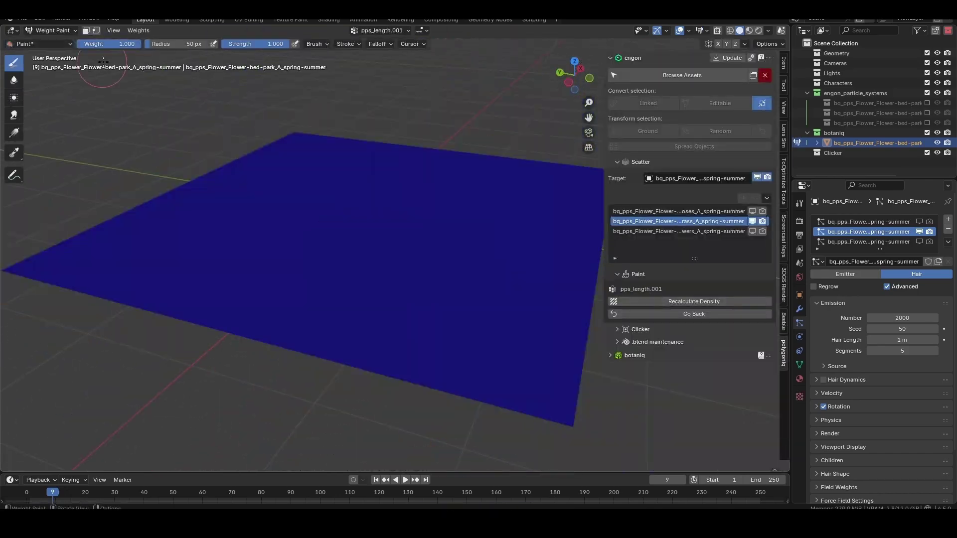
# Weight-paint the grass system's length across the plane and clear the object selection in Object Mode
pyautogui.moveTo(150, 239)
pyautogui.mouseDown()
pyautogui.moveTo(310, 203)
pyautogui.moveTo(274, 160)
pyautogui.moveTo(86, 246)
pyautogui.moveTo(140, 233)
pyautogui.moveTo(506, 356)
pyautogui.mouseUp()
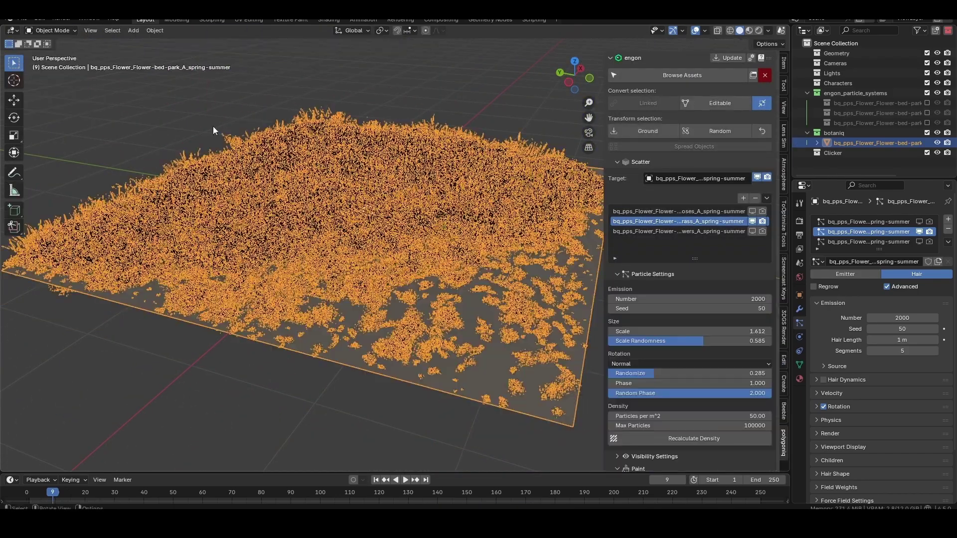
pyautogui.click(213, 127)
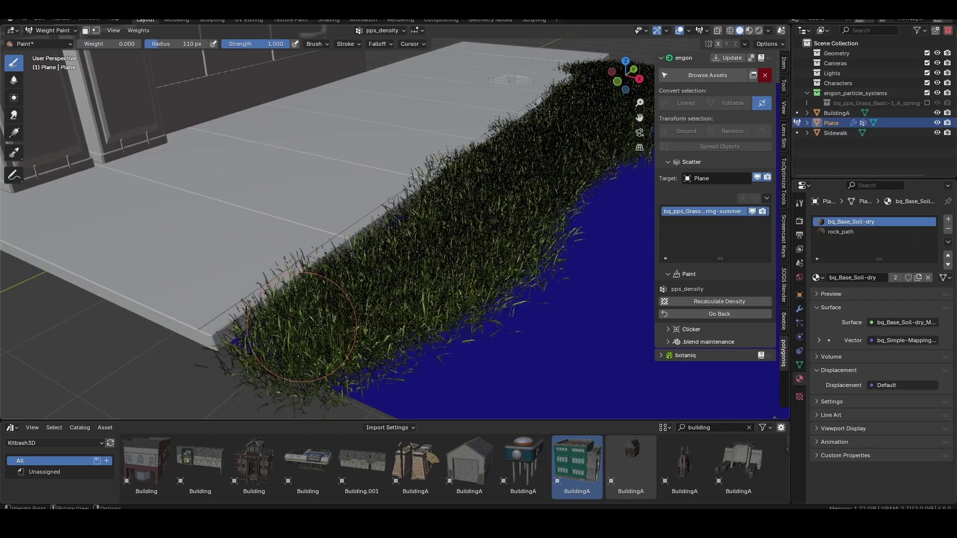
pyautogui.moveTo(322, 325); pyautogui.dragTo(534, 192, button='middle')
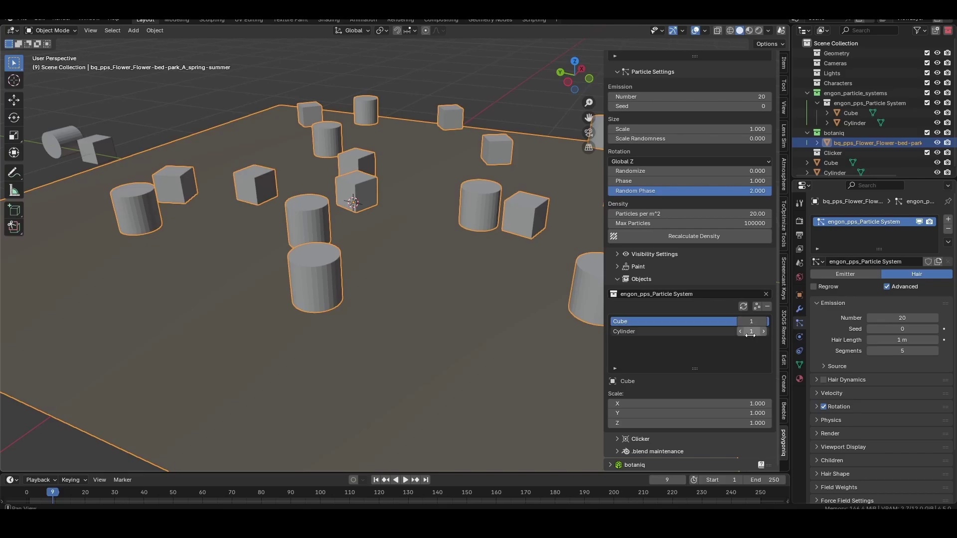
# Set the Cube's instance count to 10 in the particle system's object list so cubes outnumber cylinders
pyautogui.keyDown('shift'); pyautogui.moveTo(512, 301); pyautogui.dragTo(502, 295, button='middle'); pyautogui.keyUp('shift')
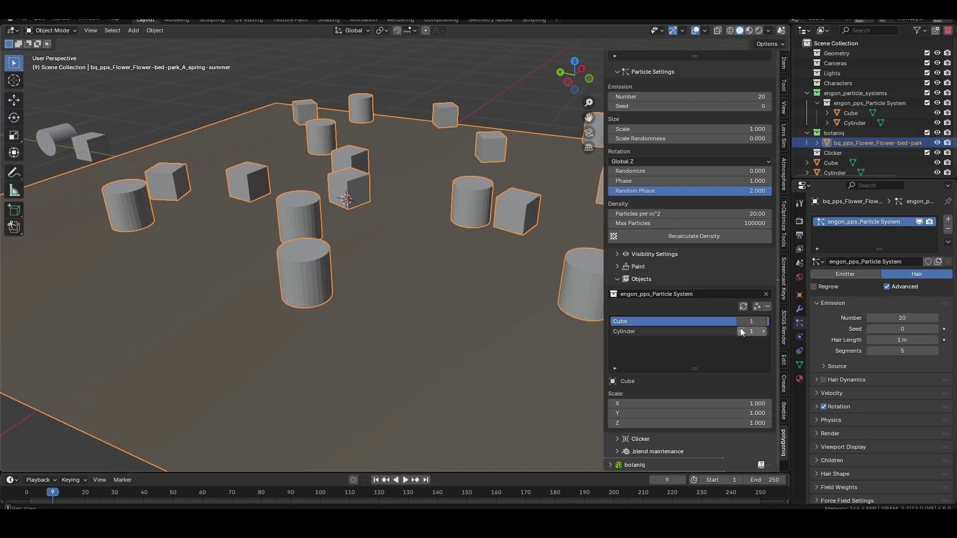
pyautogui.click(753, 323)
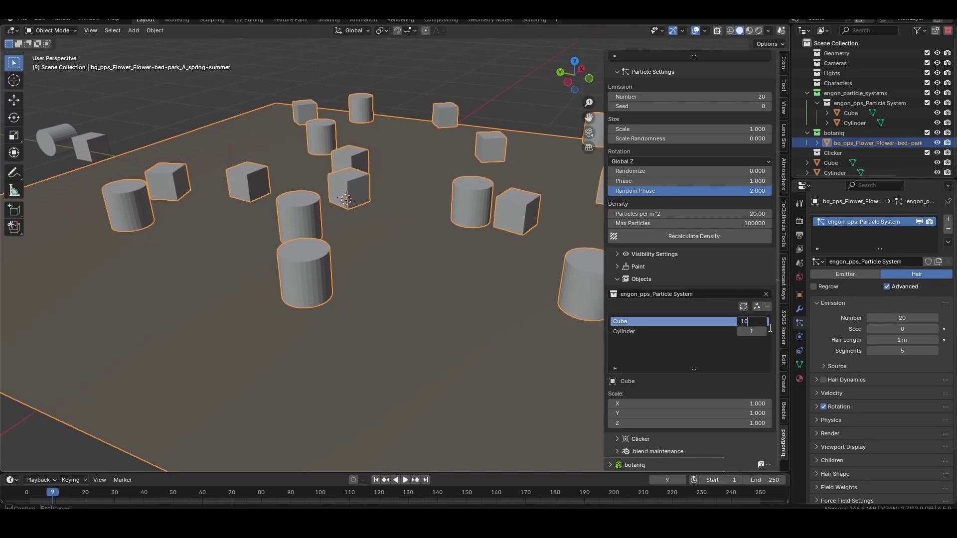
pyautogui.write('10')
pyautogui.press('Return')
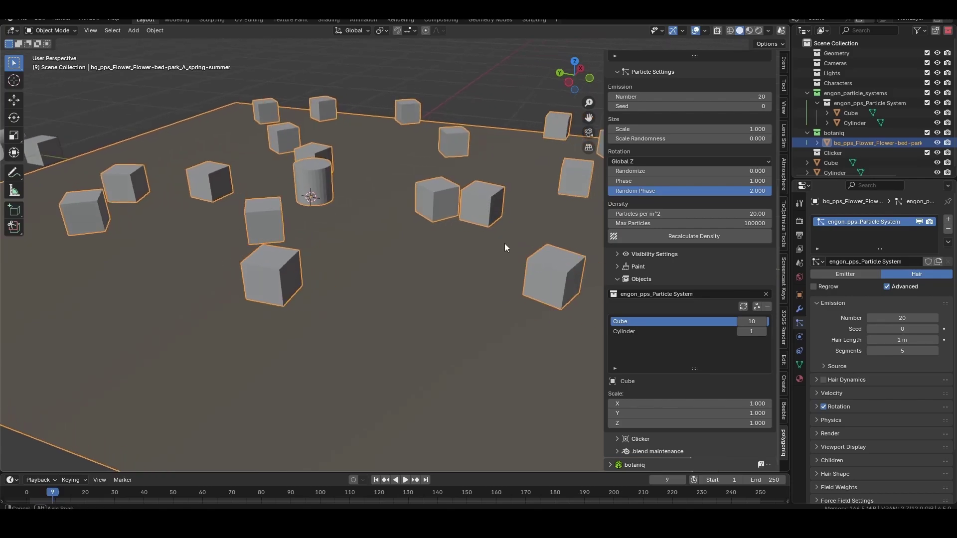
pyautogui.scroll(1, 676, 272)
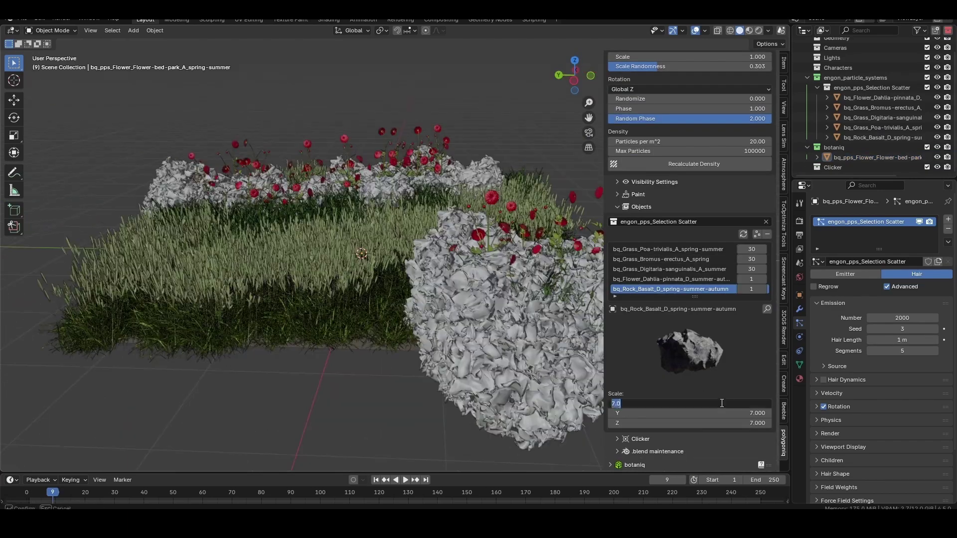
# Edit the X scale of the basalt rock in the Selection Scatter system's objects
pyautogui.press('Return')
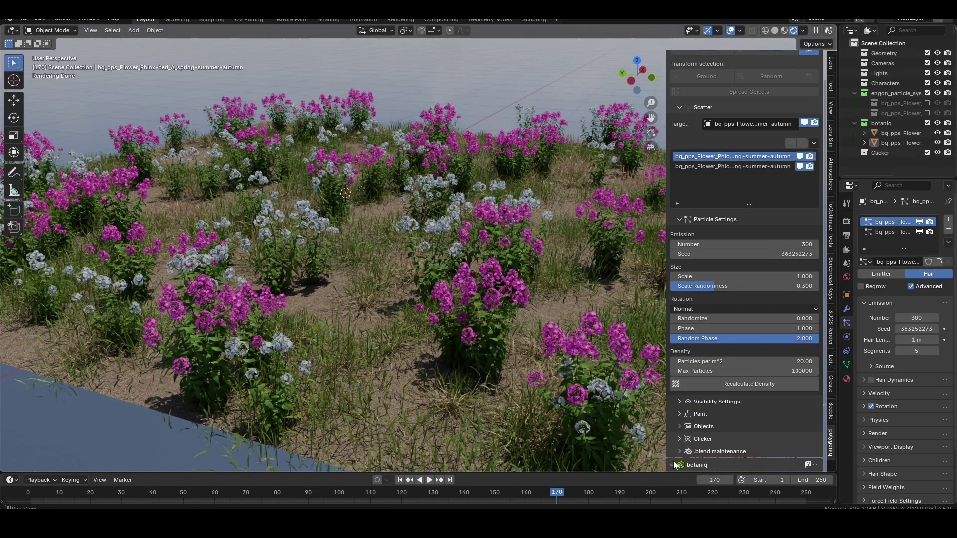
# Show the botaniq adjustments and set Season to 1.00 and Hue per Branch to 0.99 for all the phlox bed's assets
pyautogui.click(674, 464)
pyautogui.scroll(-15, 723, 370)
pyautogui.moveTo(738, 272); pyautogui.dragTo(808, 271)
pyautogui.moveTo(807, 283)
pyautogui.mouseDown()
pyautogui.moveTo(712, 283)
pyautogui.moveTo(766, 284)
pyautogui.mouseUp()
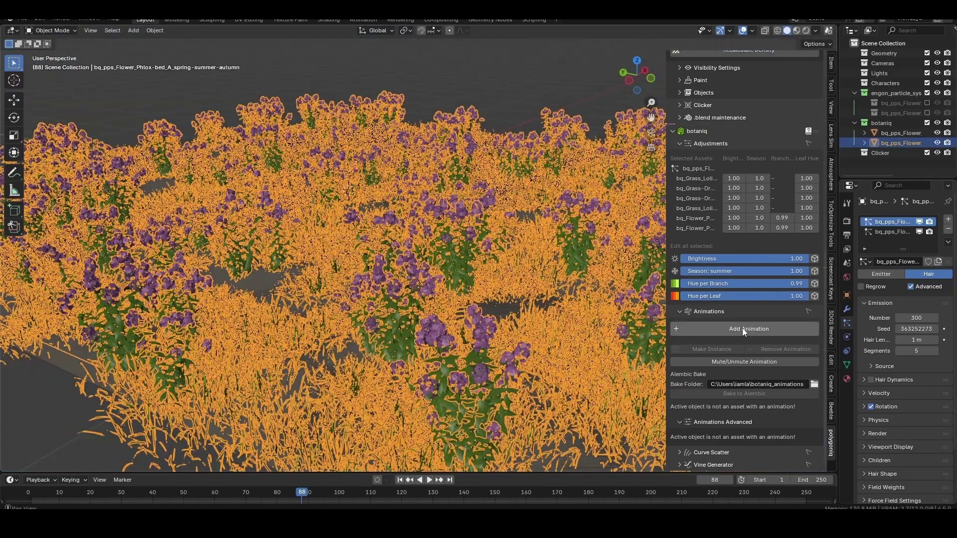
# Add a wind animation of type Wind-Best-Fit to the selected phlox bed's plants
pyautogui.click(743, 328)
pyautogui.click(781, 333)
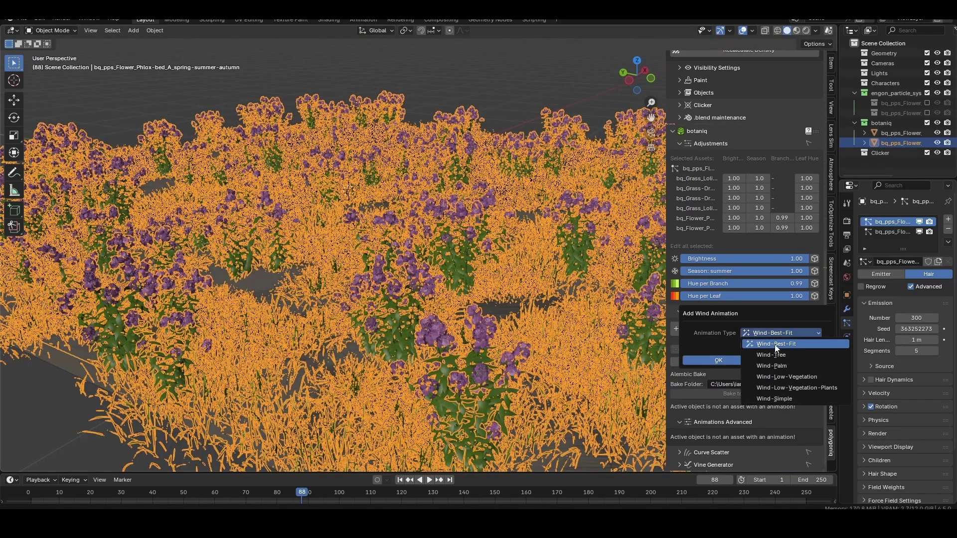
pyautogui.click(777, 344)
pyautogui.click(718, 360)
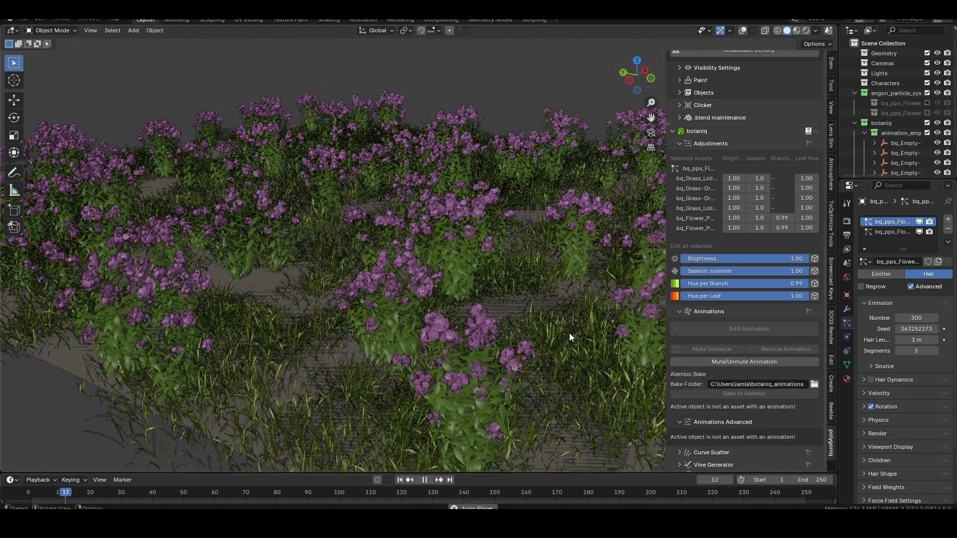